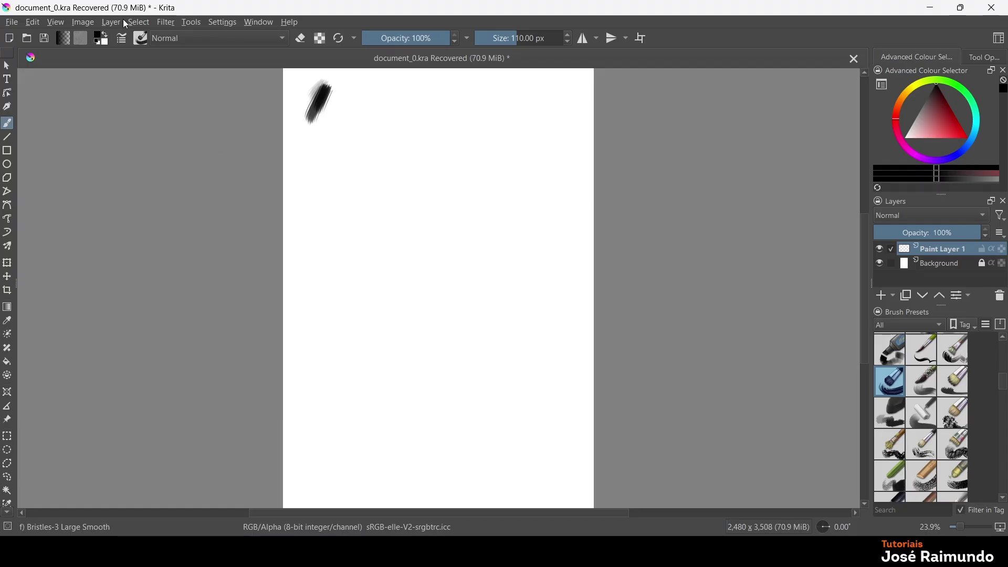
key("ctrl+z")
key("ctrl+z")
key("ctrl+z")
Undo the existing test strokes on the canvas and sample the Marker Plain and Bristles-3 Large Smooth brush presets.
left_click(961, 361)
left_click(900, 354)
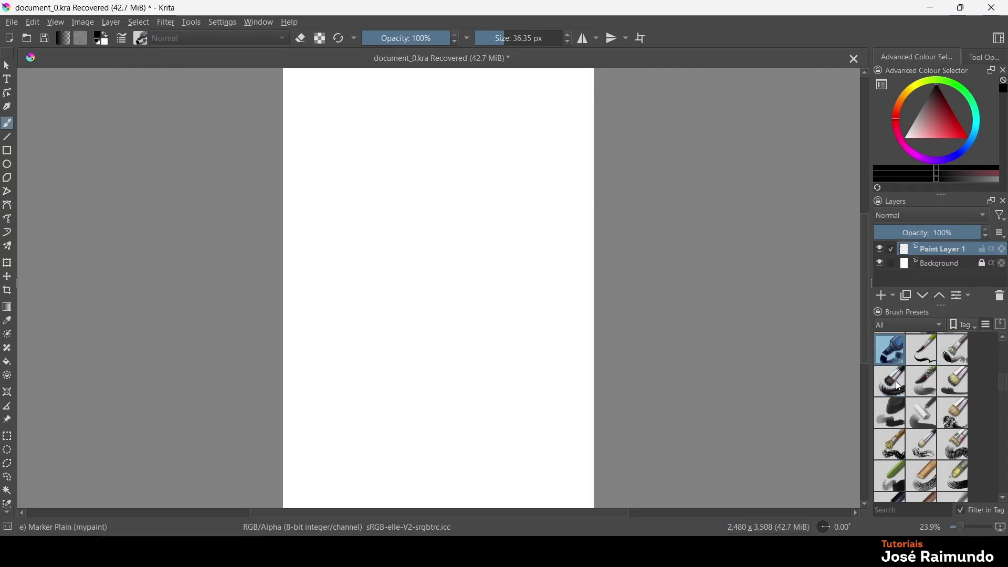
left_click(897, 380)
Draw a thin straight horizontal line across the full page width with the Pencil 2b preset, and return to the freehand brush.
scroll(938, 411, "up", 5)
left_click(896, 470)
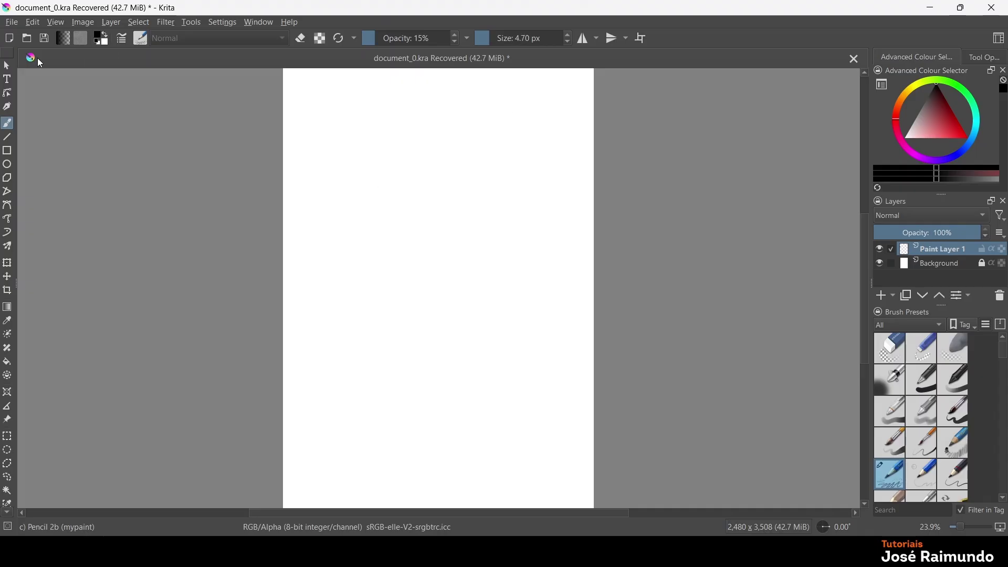
left_click(7, 136)
mouse_move(281, 297)
left_mouse_down()
mouse_move(362, 317)
mouse_move(596, 297)
left_mouse_up()
left_click_drag(371, 38, 462, 38)
left_click_drag(283, 297, 596, 297)
left_click(7, 123)
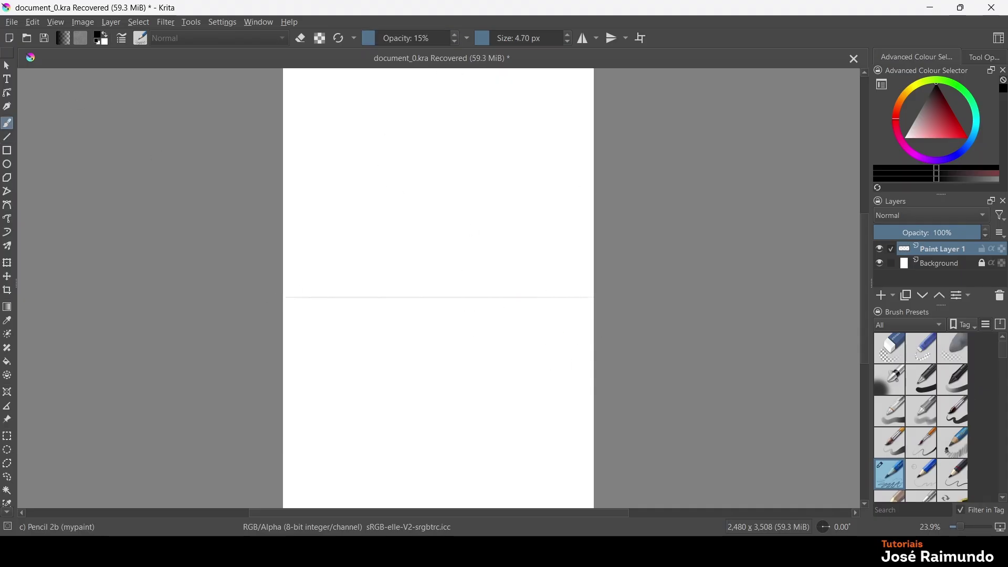
Try the Bristles-3 Large Smooth brush with a stroke above the horizontal line.
scroll(996, 442, "down", 2)
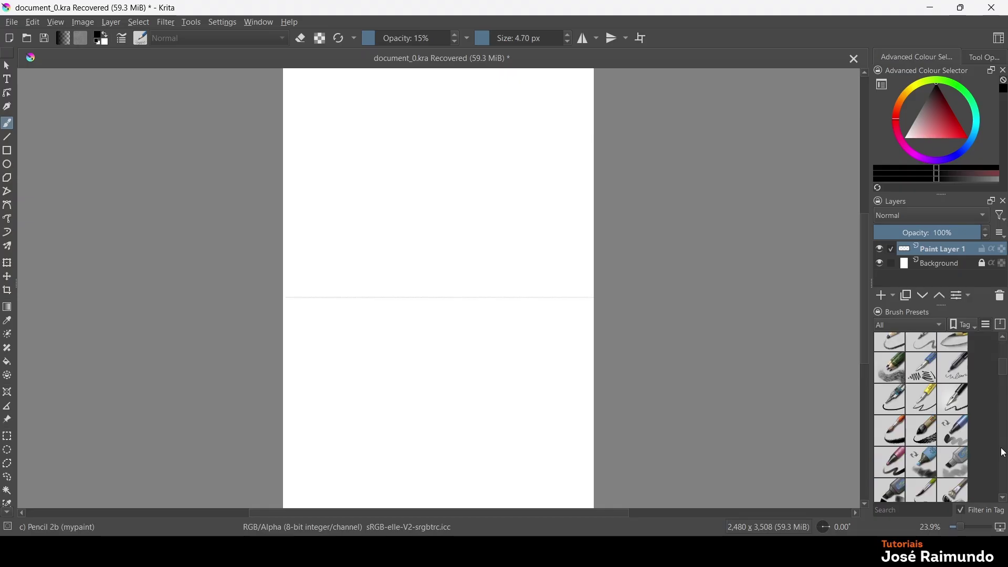
left_click(1003, 341)
left_click_drag(1003, 394, 1003, 383)
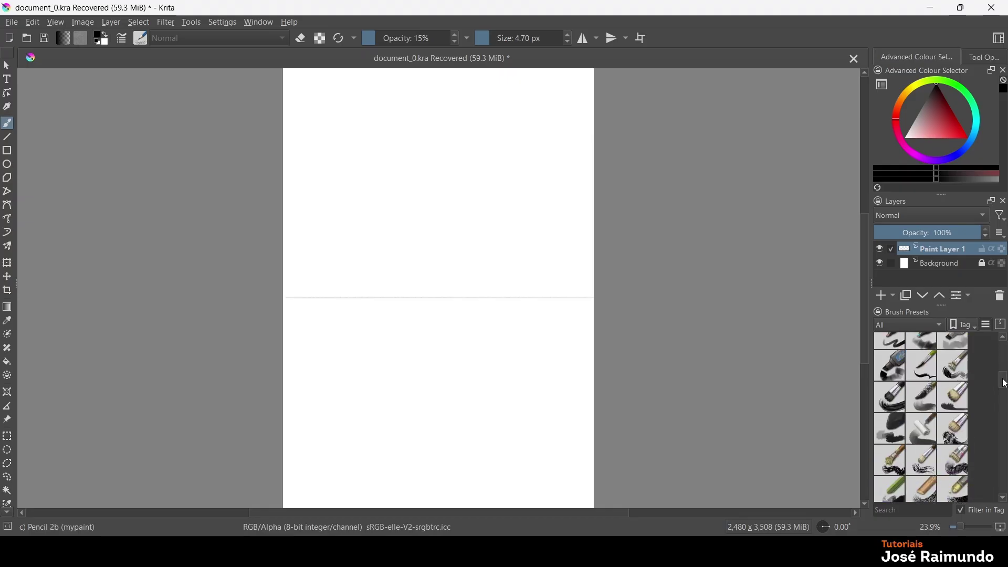
left_click(891, 397)
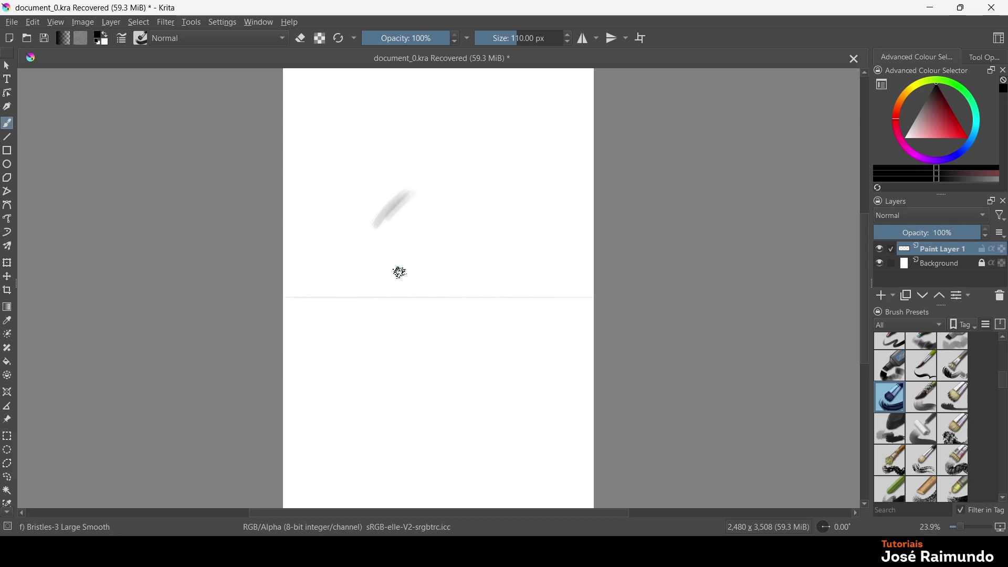
Try a basic brush preset with a few short strokes, undo them, and pick the Basic-5 Size preset.
left_click_drag(1001, 377, 1003, 349)
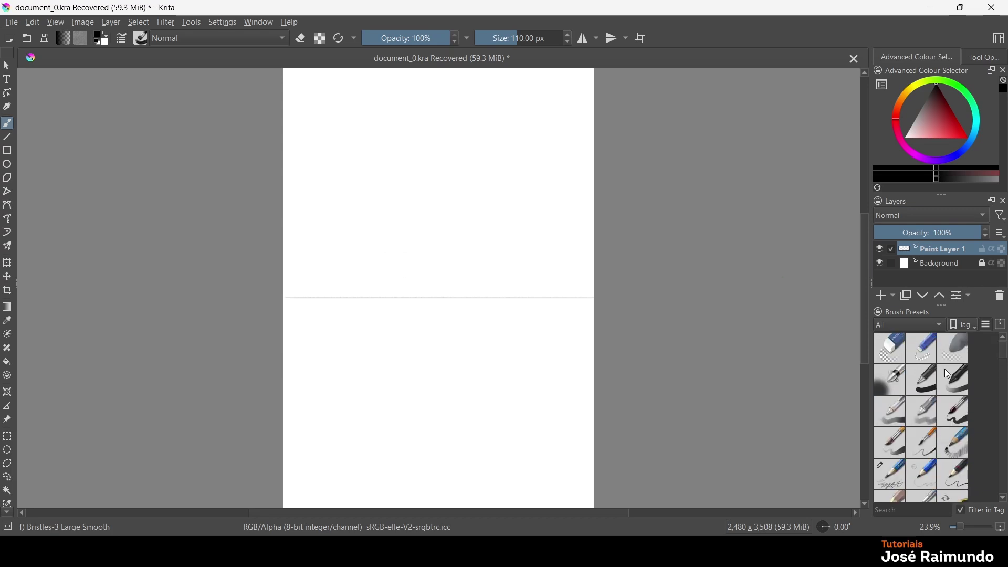
left_click(921, 379)
left_click_drag(355, 255, 404, 220)
left_click_drag(374, 250, 405, 233)
left_click_drag(394, 244, 416, 228)
key("ctrl+z")
key("ctrl+z")
key("ctrl+z")
left_click(954, 415)
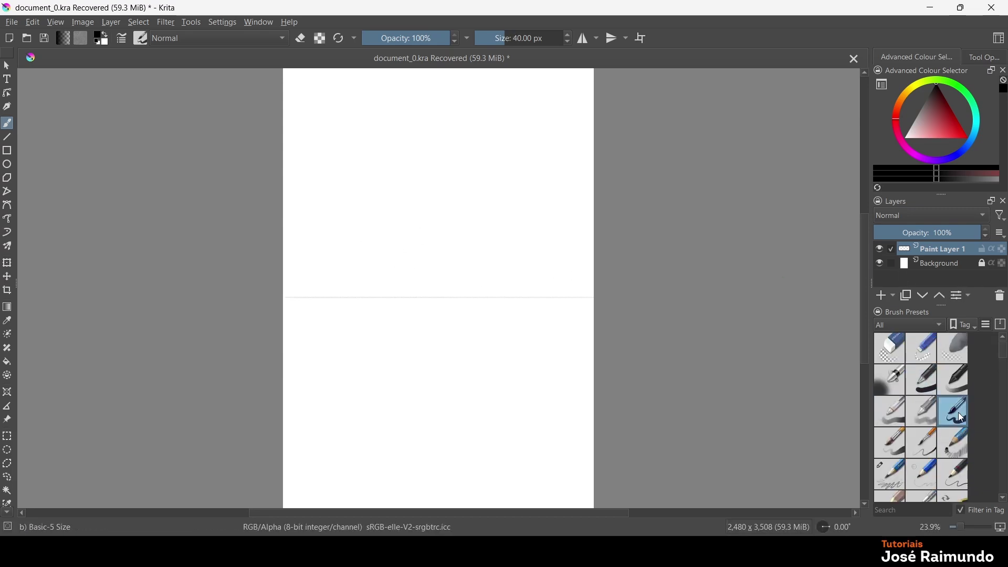
key("ctrl+z")
Try more brush presets, including Marker Plain, with short strokes above the horizontal line and undo them.
scroll(986, 402, "down", 3)
left_click(890, 430)
mouse_move(397, 261)
left_mouse_down()
mouse_move(441, 231)
mouse_move(473, 227)
left_mouse_up()
left_click(929, 438)
mouse_move(434, 252)
left_mouse_down()
mouse_move(477, 231)
mouse_move(449, 266)
left_mouse_up()
mouse_move(463, 239)
left_mouse_down()
mouse_move(462, 332)
mouse_move(443, 311)
mouse_move(486, 239)
left_mouse_up()
key("ctrl+z")
key("ctrl+z")
key("ctrl+z")
left_click(891, 489)
left_click_drag(454, 268, 487, 236)
key("ctrl+z")
key("ctrl+z")
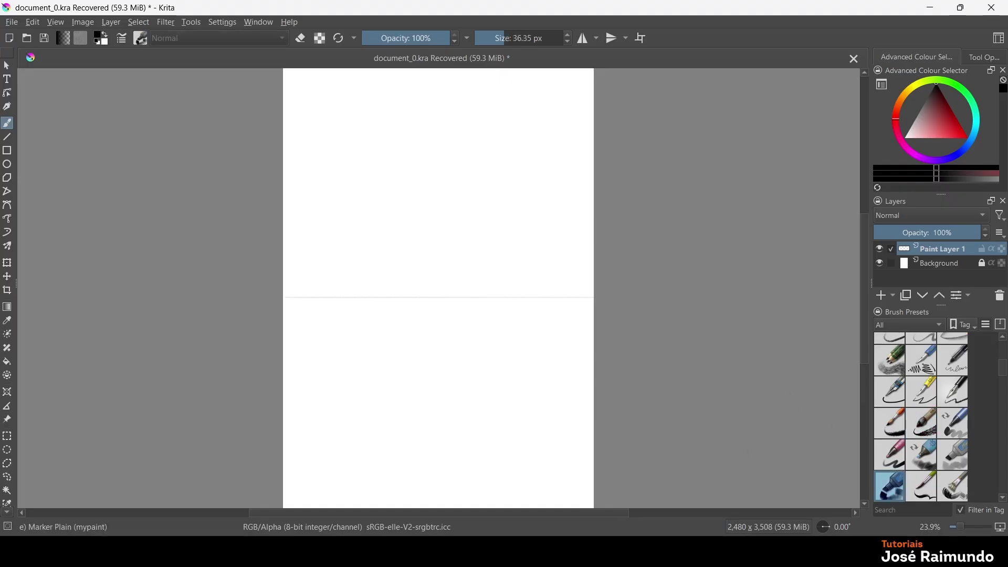
Try the Chalk Details brush with two diagonal strokes above the horizontal line and undo them.
left_click(1004, 499)
left_click(891, 443)
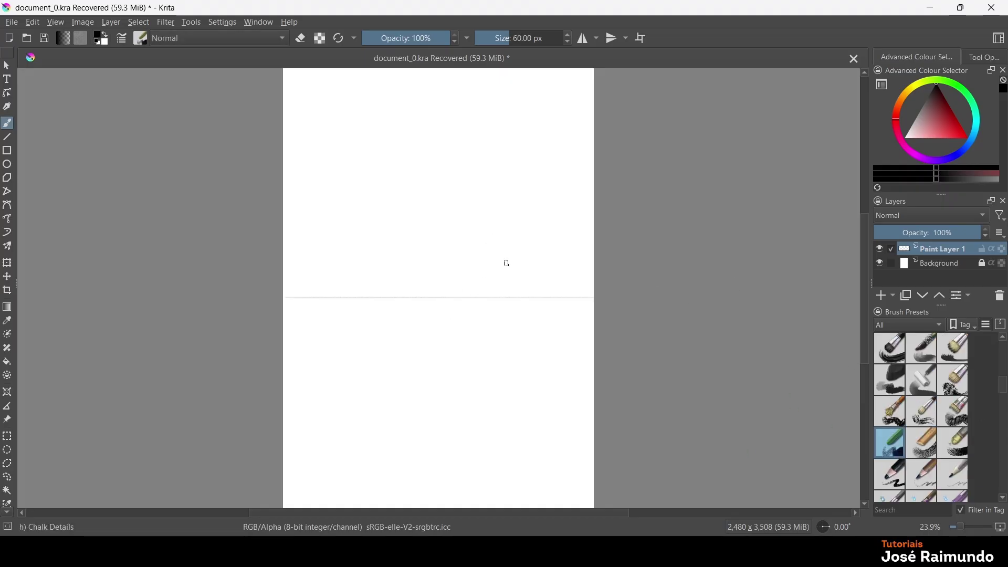
left_click_drag(428, 257, 519, 198)
left_click_drag(454, 254, 492, 228)
key("ctrl+z")
key("ctrl+z")
Paint thick crossing black strokes on the horizontal line with the Chalk Soft brush to start a rough figure shape.
left_click(947, 446)
left_click_drag(398, 254, 450, 229)
left_click_drag(426, 215, 425, 263)
left_click_drag(441, 221, 422, 298)
left_click_drag(420, 255, 439, 270)
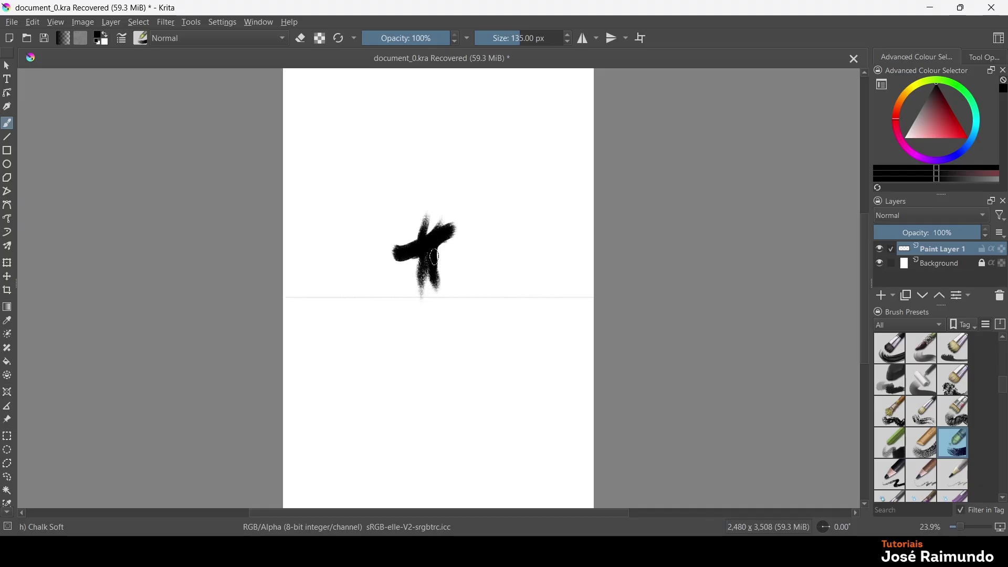
scroll(495, 308, "up", 3)
left_click_drag(569, 318, 794, 402)
scroll(740, 378, "up", 1)
scroll(552, 364, "down", 1)
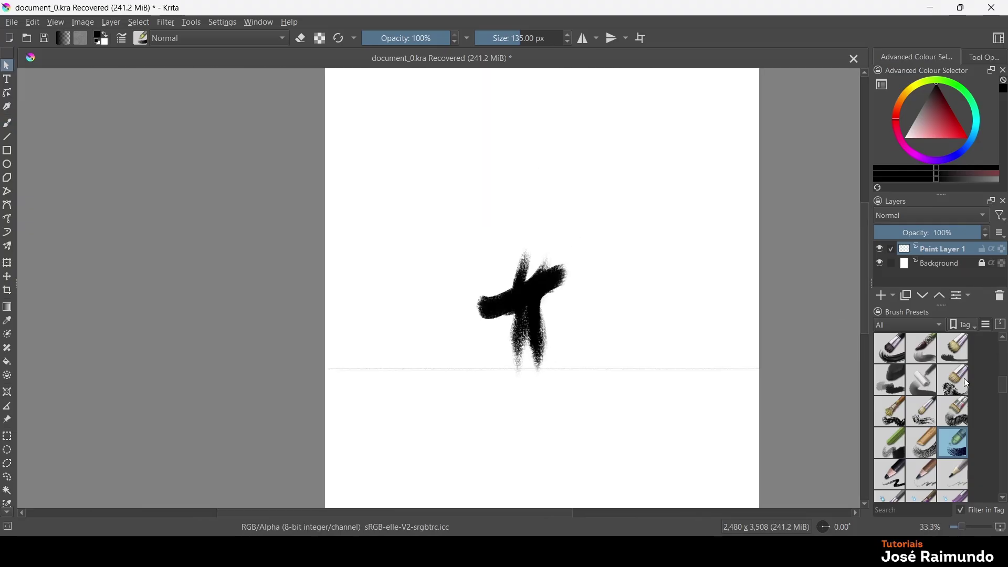
Try the Bristles-5 Flat and Basic-5 Size presets with short strokes above the black mark.
left_click(954, 348)
key("b")
mouse_move(635, 195)
left_mouse_down()
mouse_move(609, 263)
mouse_move(599, 221)
left_mouse_up()
key("ctrl+z")
left_click_drag(512, 239, 526, 228)
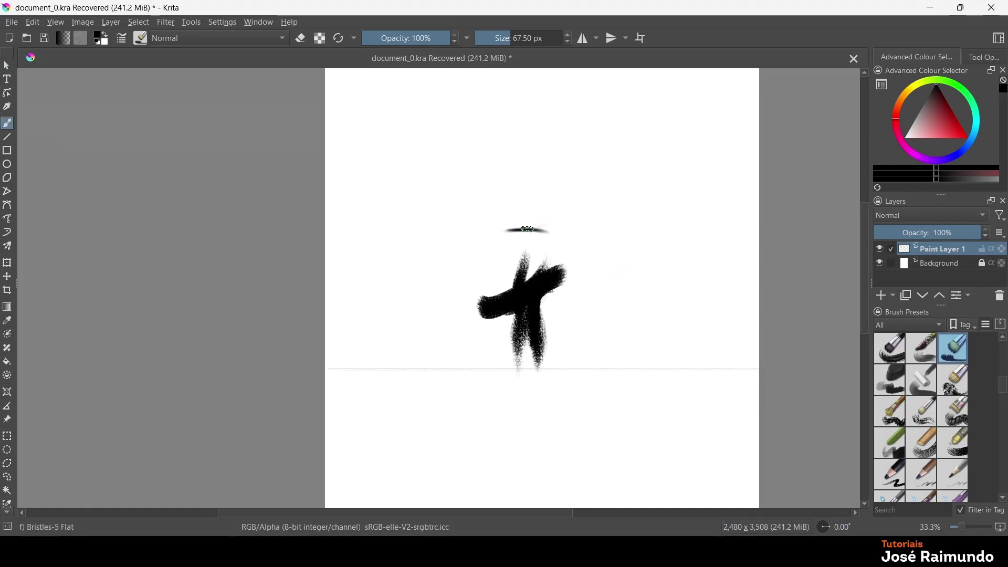
scroll(1004, 367, "up", 5)
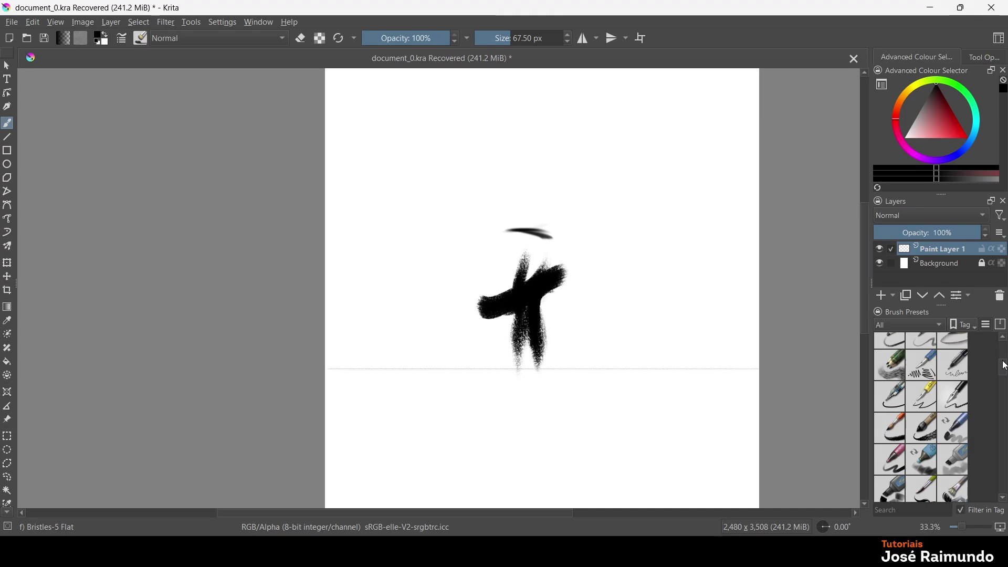
left_click(963, 416)
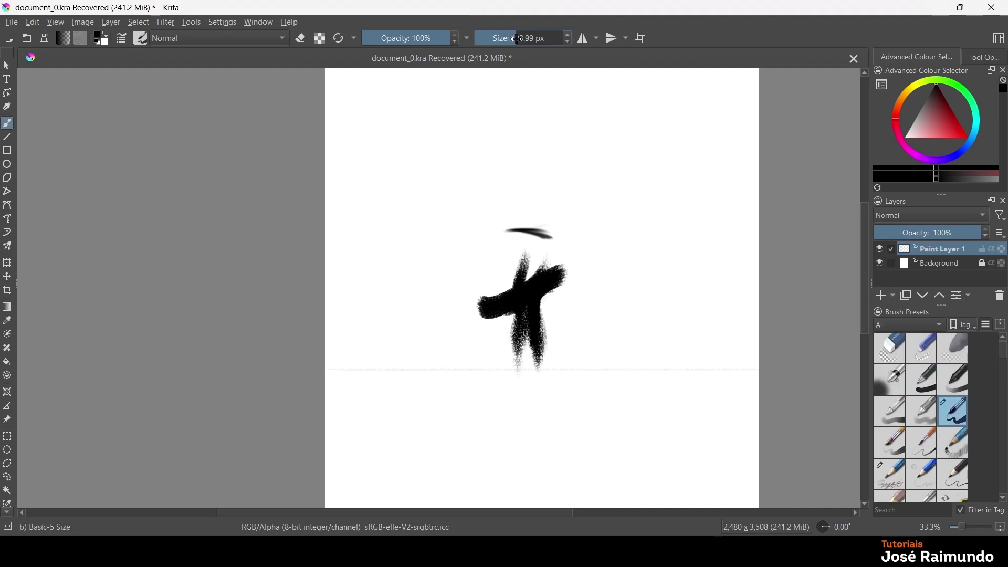
left_click_drag(473, 263, 498, 256)
key("ctrl+z")
key("ctrl+z")
Try several more brush presets, including Wet Knife Plus, with strokes to the right of the black mark.
scroll(905, 462, "down", 3)
left_click(904, 444)
mouse_move(566, 268)
left_mouse_down()
mouse_move(602, 236)
mouse_move(597, 304)
left_mouse_up()
left_click(966, 436)
left_click_drag(1002, 366, 1002, 401)
left_click(921, 406)
mouse_move(573, 223)
left_mouse_down()
mouse_move(621, 200)
mouse_move(617, 213)
left_mouse_up()
left_click_drag(573, 252, 611, 224)
left_click_drag(608, 214, 584, 284)
left_click(924, 378)
mouse_move(587, 249)
left_mouse_down()
mouse_move(612, 319)
mouse_move(603, 283)
left_mouse_up()
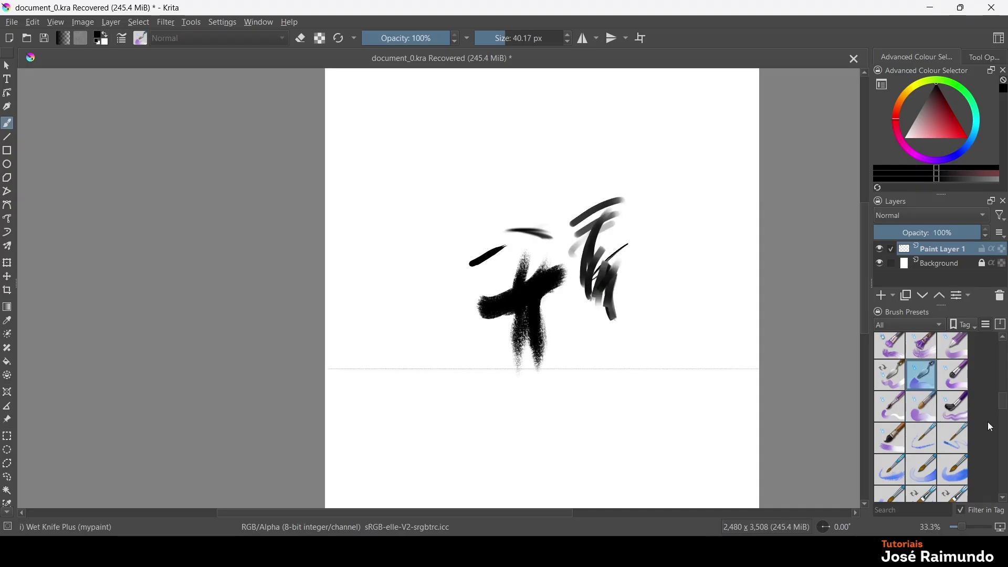
Choose the Bristles-3 Large Smooth preset and paint a broad slanted stroke to the right of the other test strokes.
scroll(1003, 404, "down", 5)
scroll(1004, 405, "up", 5)
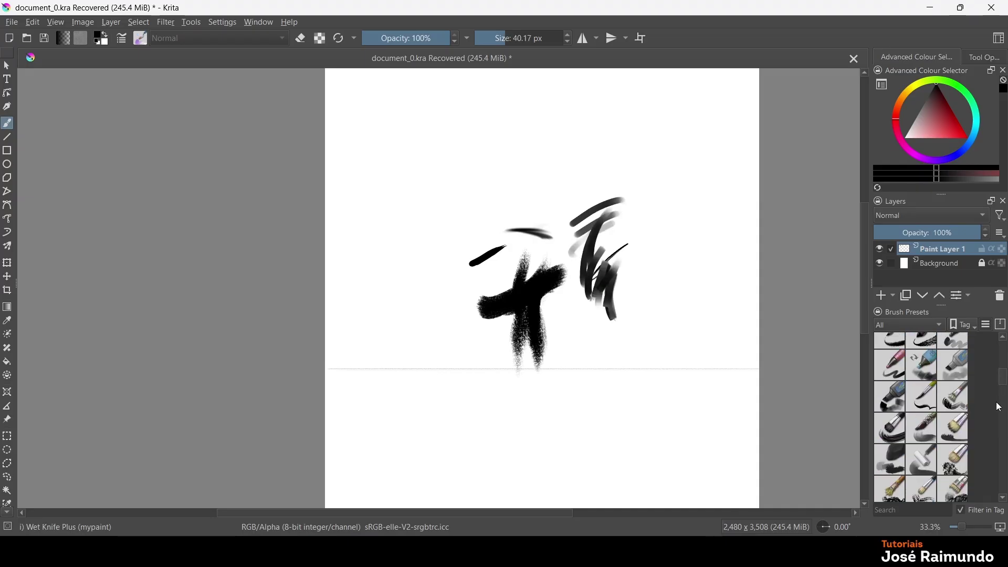
left_click(891, 428)
left_click_drag(667, 270, 638, 299)
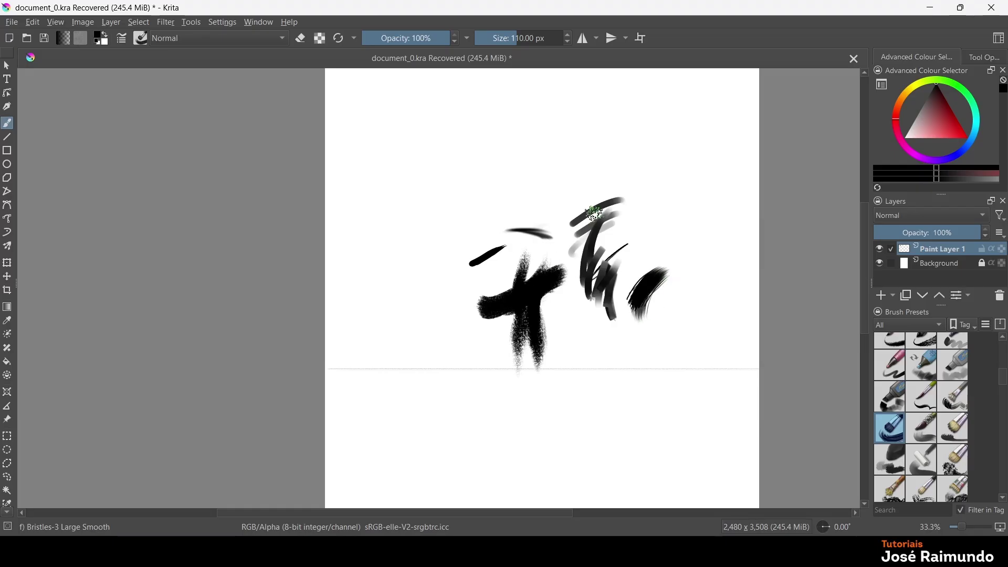
Erase the test strokes around the black mark with the bristle brush in eraser mode.
key("e")
mouse_move(555, 235)
left_mouse_down()
mouse_move(517, 232)
mouse_move(544, 235)
mouse_move(516, 236)
mouse_move(474, 264)
left_mouse_up()
left_click_drag(515, 234, 477, 266)
mouse_move(627, 195)
left_mouse_down()
mouse_move(576, 222)
mouse_move(606, 203)
mouse_move(585, 288)
mouse_move(615, 305)
mouse_move(653, 262)
mouse_move(656, 311)
mouse_move(621, 267)
mouse_move(607, 201)
mouse_move(571, 225)
mouse_move(592, 217)
mouse_move(556, 332)
mouse_move(549, 227)
mouse_move(522, 230)
mouse_move(547, 218)
mouse_move(504, 235)
mouse_move(534, 229)
mouse_move(548, 263)
mouse_move(536, 234)
mouse_move(553, 296)
mouse_move(533, 320)
mouse_move(552, 282)
mouse_move(538, 324)
mouse_move(544, 357)
mouse_move(515, 362)
mouse_move(517, 322)
mouse_move(553, 281)
mouse_move(552, 257)
mouse_move(534, 273)
mouse_move(511, 240)
mouse_move(508, 230)
mouse_move(533, 218)
mouse_move(557, 262)
mouse_move(547, 262)
mouse_move(536, 301)
mouse_move(470, 312)
mouse_move(560, 281)
mouse_move(559, 253)
mouse_move(550, 355)
mouse_move(560, 413)
mouse_move(516, 350)
mouse_move(516, 399)
mouse_move(527, 411)
mouse_move(559, 400)
mouse_move(558, 432)
mouse_move(516, 364)
mouse_move(553, 348)
mouse_move(475, 345)
mouse_move(547, 313)
mouse_move(501, 313)
mouse_move(470, 292)
mouse_move(484, 322)
mouse_move(475, 299)
left_mouse_up()
Block in a black standing figure with head, torso, legs and a long diagonal weapon using the bristle brush.
key("e")
key("e")
key("e")
left_click_drag(465, 344, 487, 333)
mouse_move(560, 252)
left_mouse_down()
mouse_move(568, 270)
mouse_move(574, 243)
mouse_move(522, 270)
left_mouse_up()
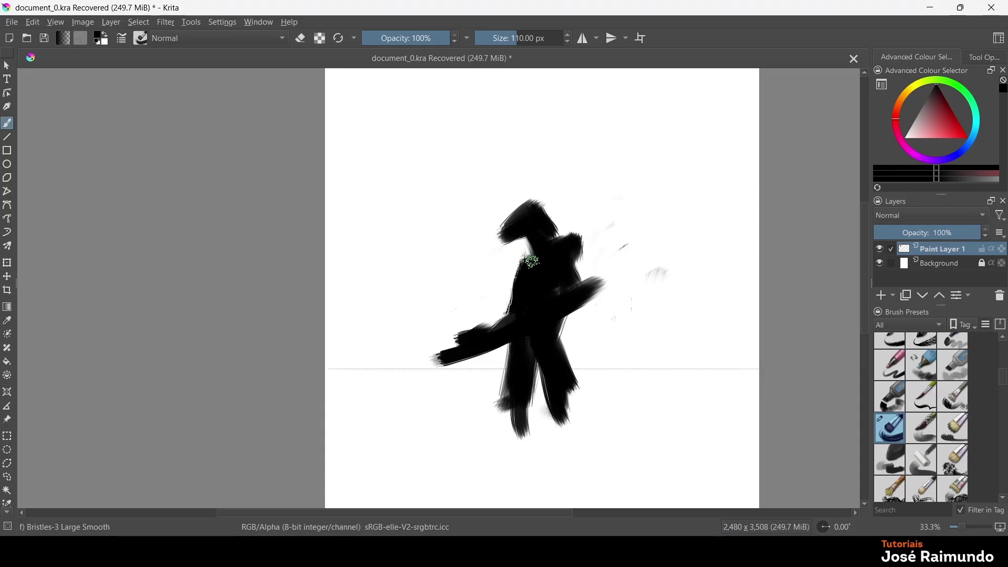
Paint black strokes down the figure's torso and lower legs to develop the walking pose.
mouse_move(508, 235)
left_mouse_down()
mouse_move(524, 202)
mouse_move(534, 207)
mouse_move(521, 281)
mouse_move(510, 266)
mouse_move(584, 236)
mouse_move(565, 238)
mouse_move(572, 302)
mouse_move(562, 368)
mouse_move(562, 342)
mouse_move(567, 402)
mouse_move(581, 420)
mouse_move(563, 413)
mouse_move(596, 442)
mouse_move(592, 452)
mouse_move(591, 458)
left_mouse_up()
left_click_drag(522, 426, 482, 441)
mouse_move(570, 382)
left_mouse_down()
mouse_move(565, 407)
mouse_move(558, 335)
mouse_move(584, 375)
mouse_move(502, 369)
mouse_move(505, 359)
mouse_move(495, 381)
mouse_move(501, 431)
mouse_move(521, 412)
mouse_move(522, 433)
mouse_move(520, 410)
mouse_move(523, 428)
mouse_move(530, 420)
mouse_move(484, 440)
mouse_move(464, 426)
mouse_move(471, 417)
mouse_move(463, 421)
mouse_move(500, 425)
left_mouse_up()
Refine the silhouette's head, torso and legs by alternately erasing and painting with the bristle brush.
key("e")
key("e")
key("e")
mouse_move(517, 263)
left_mouse_down()
mouse_move(499, 266)
mouse_move(507, 300)
left_mouse_up()
mouse_move(508, 180)
left_mouse_down()
mouse_move(490, 230)
mouse_move(517, 193)
mouse_move(539, 186)
mouse_move(599, 263)
mouse_move(569, 286)
mouse_move(572, 324)
left_mouse_up()
mouse_move(594, 383)
left_mouse_down()
mouse_move(579, 412)
mouse_move(612, 448)
mouse_move(589, 463)
mouse_move(564, 453)
left_mouse_up()
mouse_move(536, 393)
left_mouse_down()
mouse_move(527, 414)
mouse_move(529, 388)
mouse_move(530, 408)
mouse_move(509, 420)
mouse_move(597, 464)
mouse_move(574, 464)
left_mouse_up()
key("e")
mouse_move(518, 210)
left_mouse_down()
mouse_move(522, 226)
mouse_move(552, 201)
mouse_move(522, 195)
mouse_move(571, 195)
mouse_move(554, 216)
left_mouse_up()
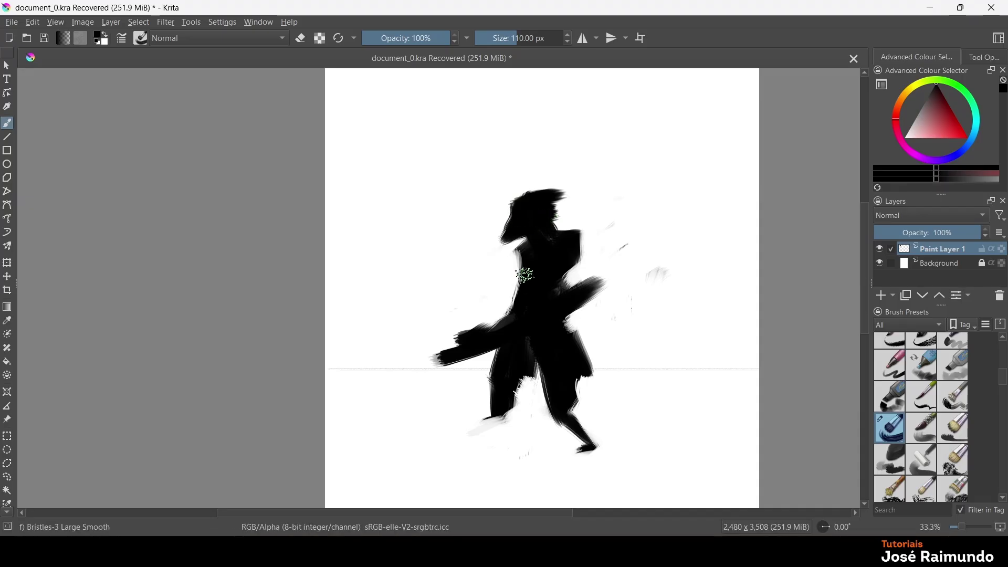
Reduce the brush size to 19.23 px and paint the figure's thin arms, weapon end, coat edges and feet.
left_click(497, 38)
left_click_drag(507, 284, 521, 251)
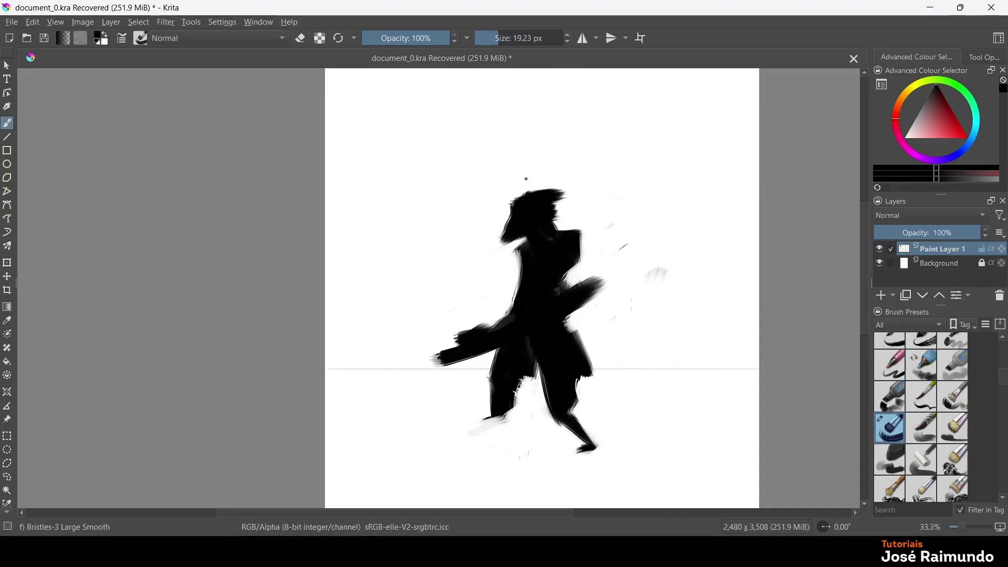
left_click_drag(565, 189, 560, 203)
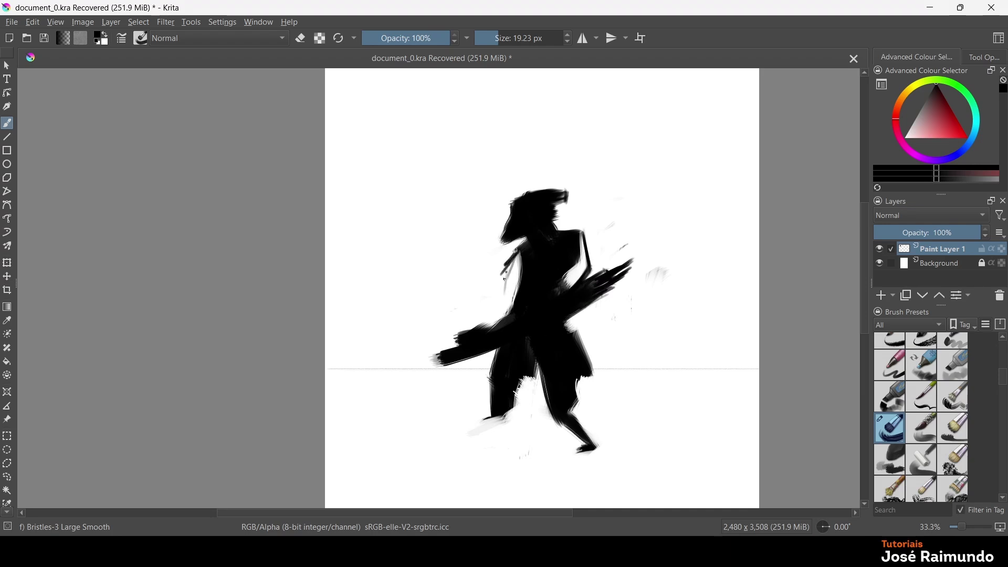
left_click_drag(483, 327, 500, 305)
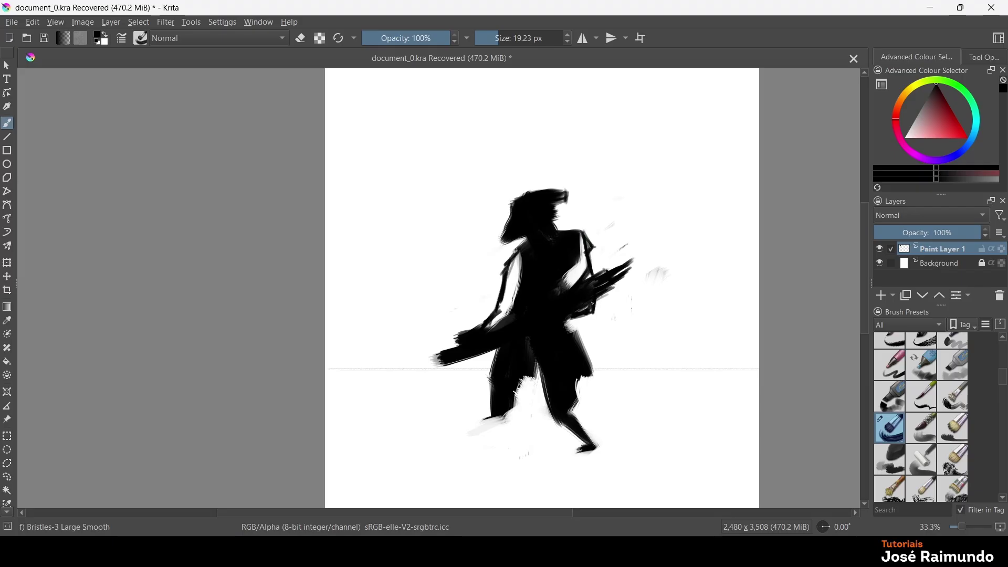
mouse_move(519, 262)
left_mouse_down()
mouse_move(507, 314)
mouse_move(493, 323)
left_mouse_up()
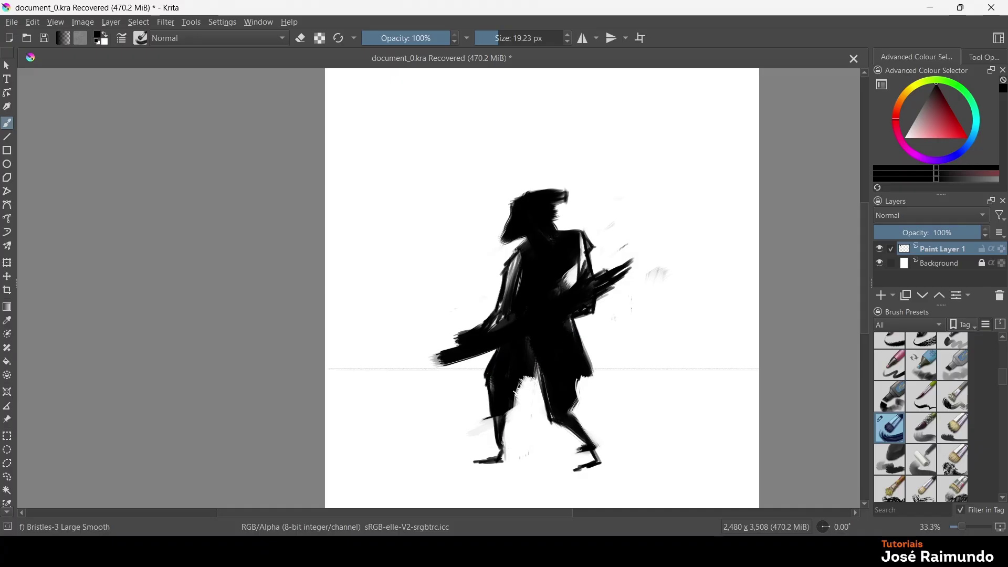
Refine the hat, shoulders, feet and rifle barrel with small painted and erased strokes, filling the gap beside the front arm.
key("e")
key("e")
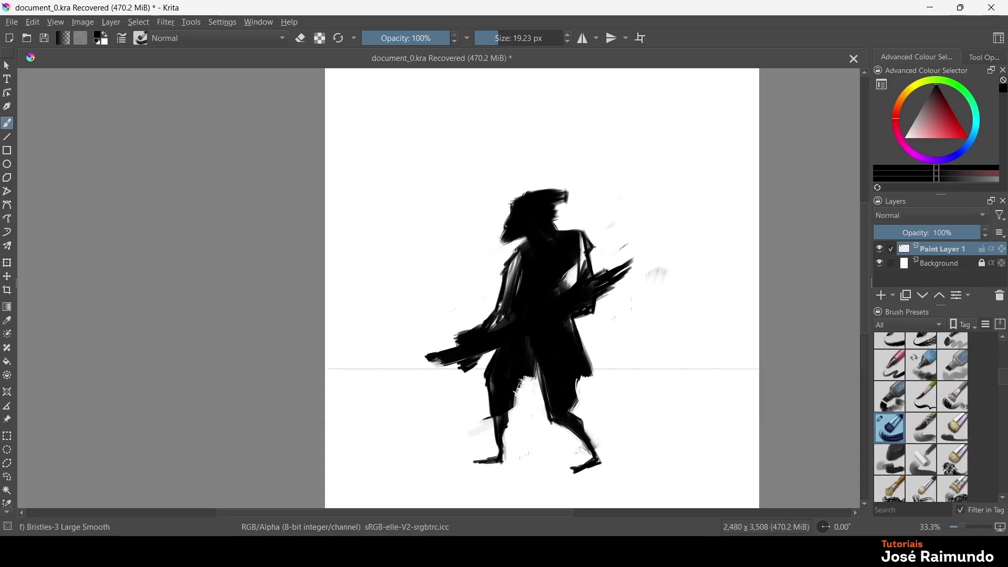
key("e")
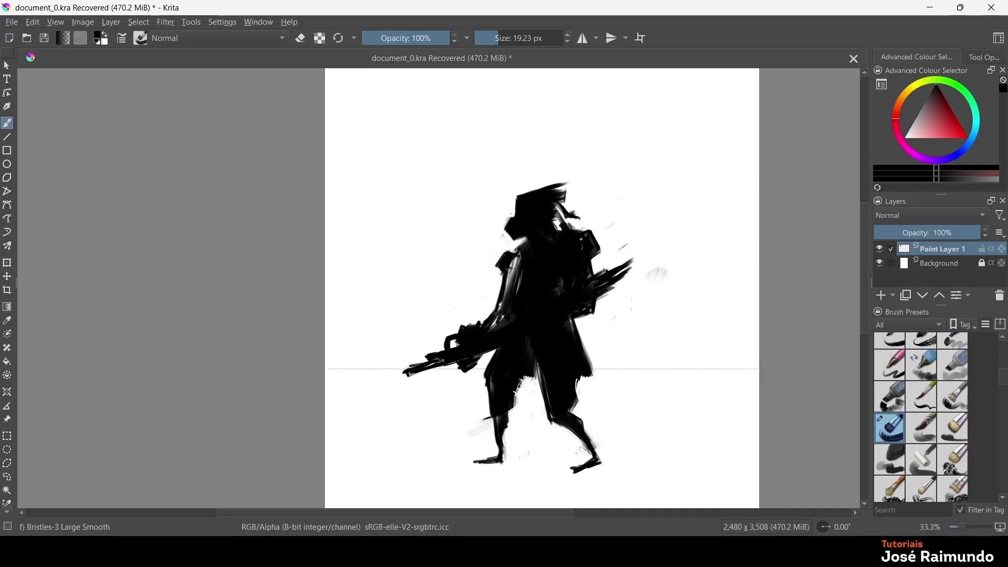
mouse_move(510, 257)
left_mouse_down()
mouse_move(517, 289)
mouse_move(507, 293)
left_mouse_up()
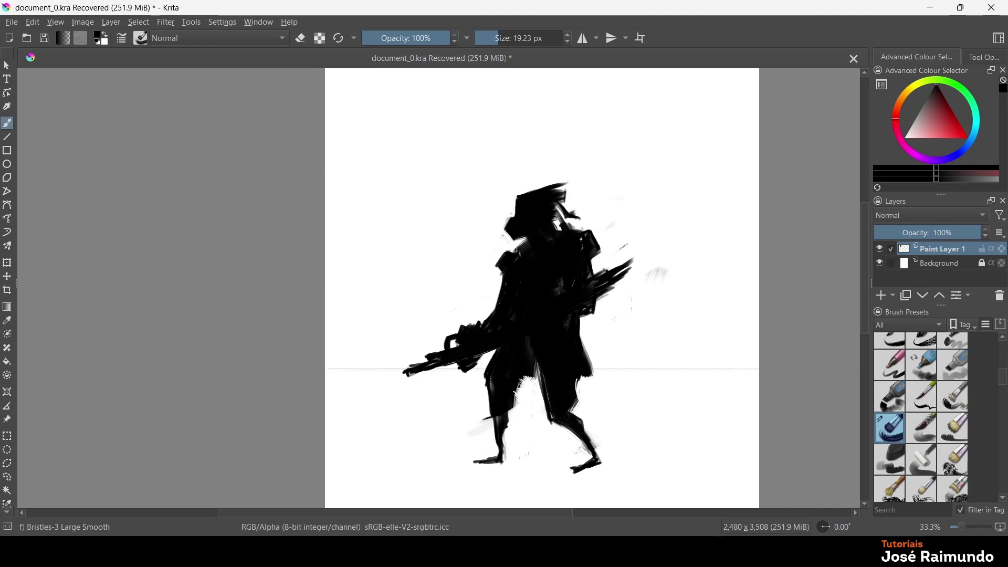
Erase excess paint at the feet and front leg and the stray smudge behind the figure.
key("e")
left_click_drag(492, 458, 496, 457)
left_click_drag(483, 418, 487, 420)
left_click_drag(653, 272, 669, 273)
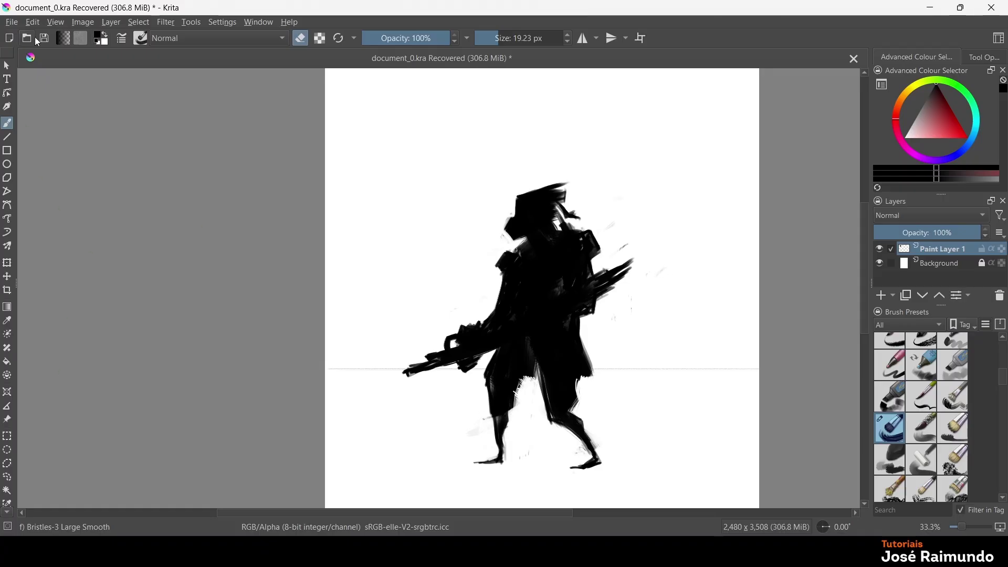
Move the painted layer slightly upward on the page with the Move tool.
left_click(6, 65)
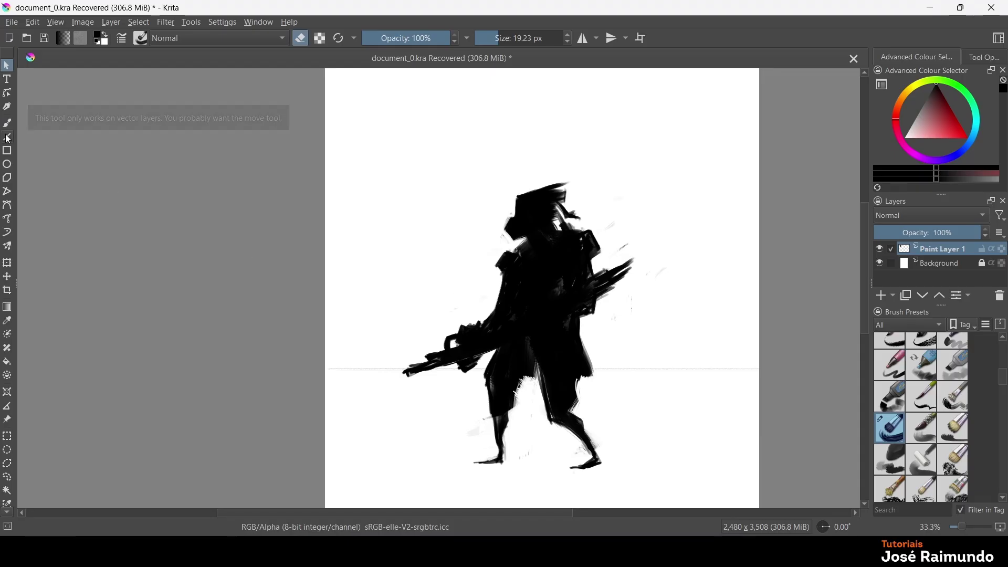
left_click(8, 277)
mouse_move(501, 307)
left_mouse_down()
mouse_move(481, 295)
mouse_move(462, 224)
mouse_move(489, 263)
mouse_move(535, 288)
left_mouse_up()
left_click(32, 22)
mouse_move(83, 22)
mouse_move(124, 126)
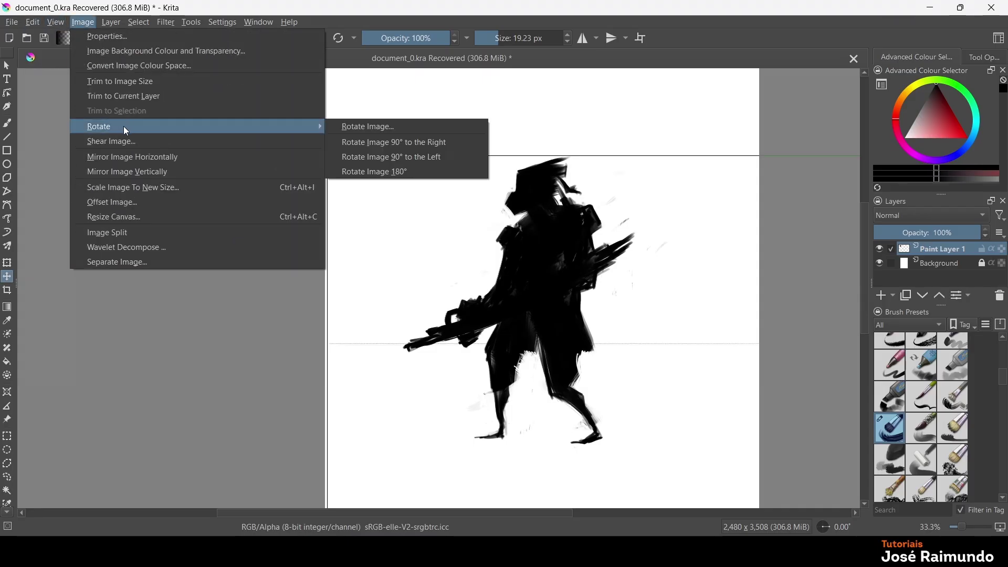
left_click(347, 127)
left_click(523, 352)
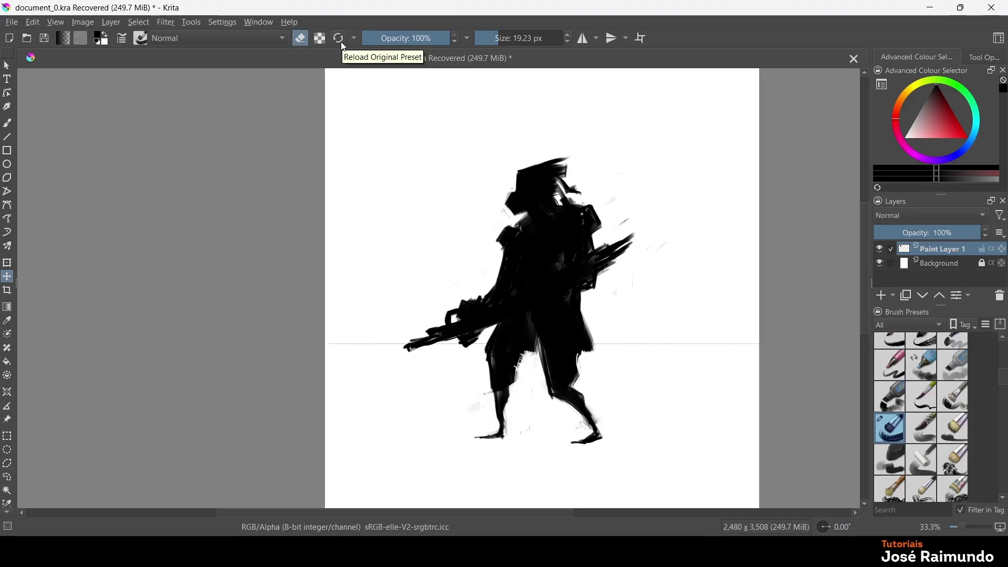
Rotate the whole image 90° to the right to make the page landscape.
scroll(504, 215, "down", 3)
left_click(83, 22)
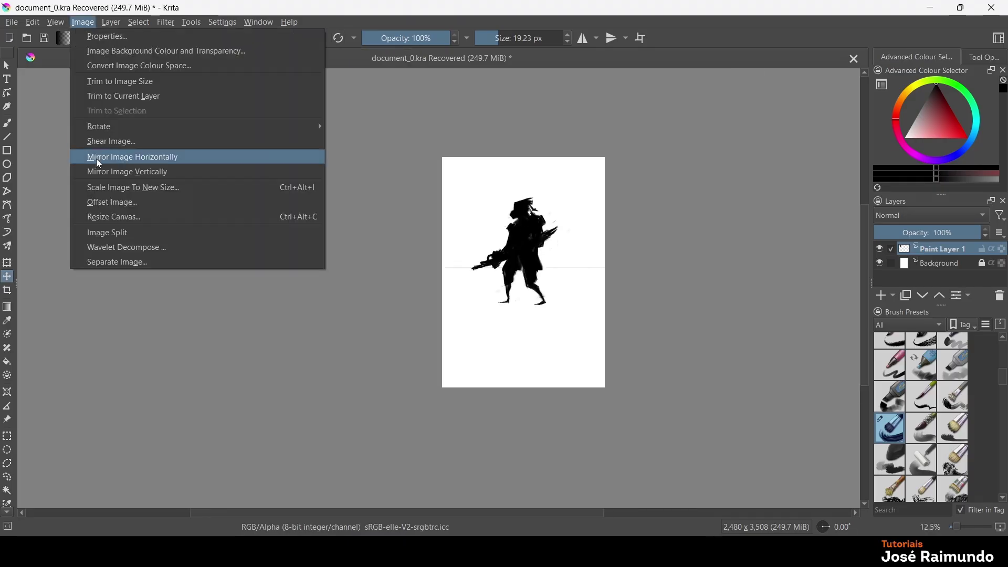
left_click(84, 36)
key("Escape")
left_click(83, 22)
mouse_move(189, 134)
left_click(383, 143)
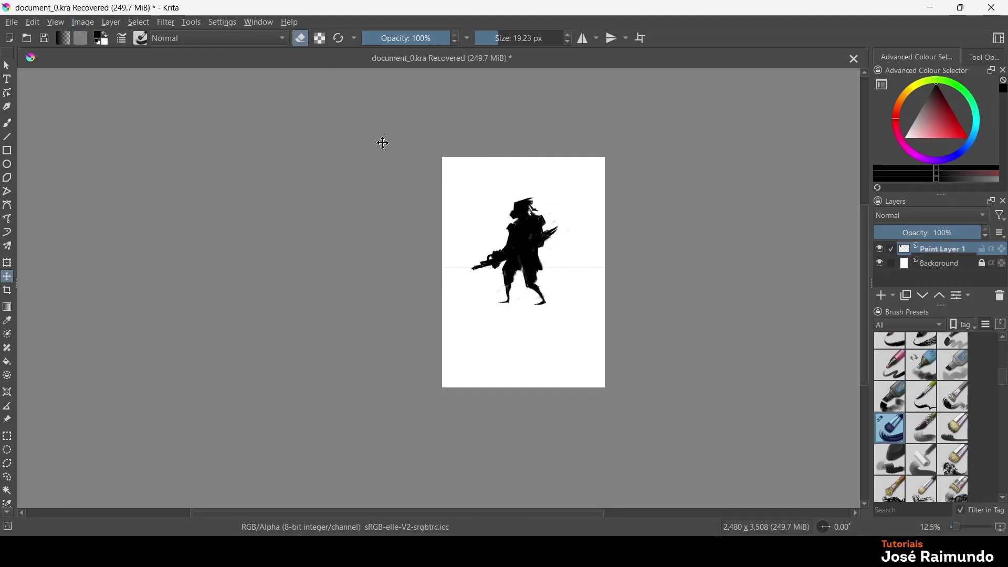
Try to transform the whole paint layer on the rotated page, and undo the change.
left_click(7, 263)
left_click_drag(607, 194, 536, 216)
key("ctrl+z")
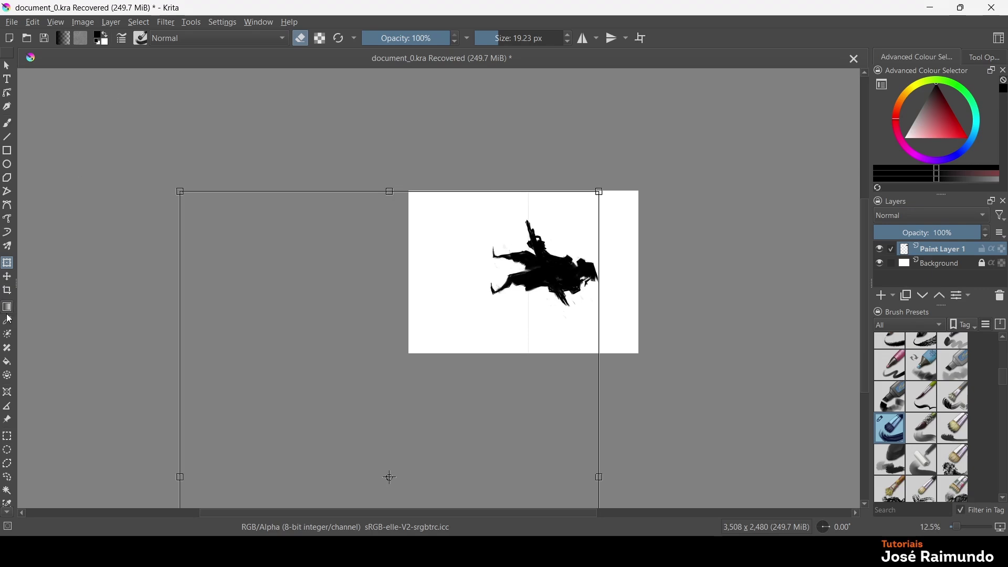
Select the figure with a rectangular selection, rotate it upright and place it on the page's left half.
left_click(7, 436)
mouse_move(463, 213)
left_mouse_down()
mouse_move(612, 317)
mouse_move(603, 193)
mouse_move(584, 190)
left_mouse_up()
left_click(7, 262)
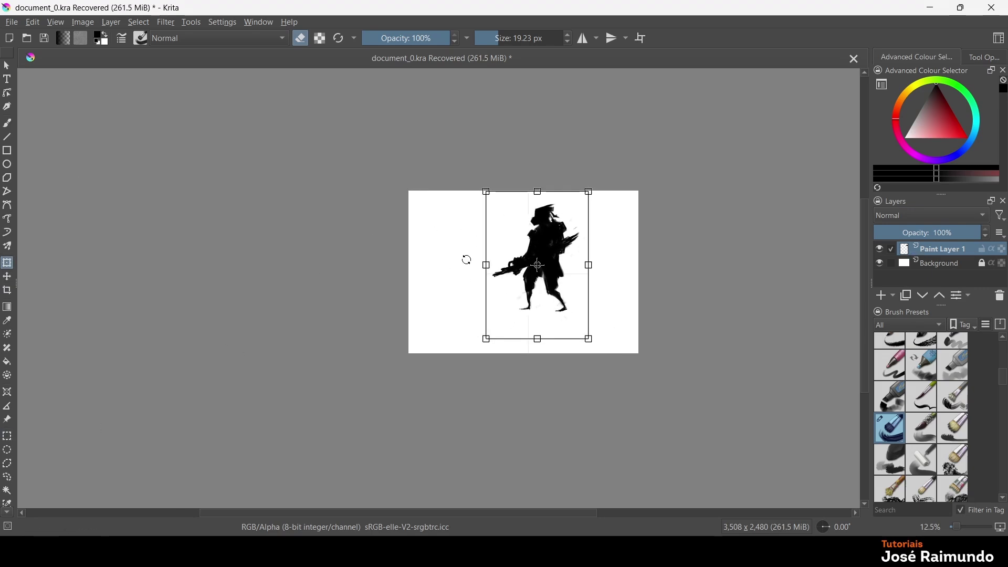
left_click_drag(522, 292, 452, 303)
left_click(7, 65)
scroll(557, 289, "up", 2)
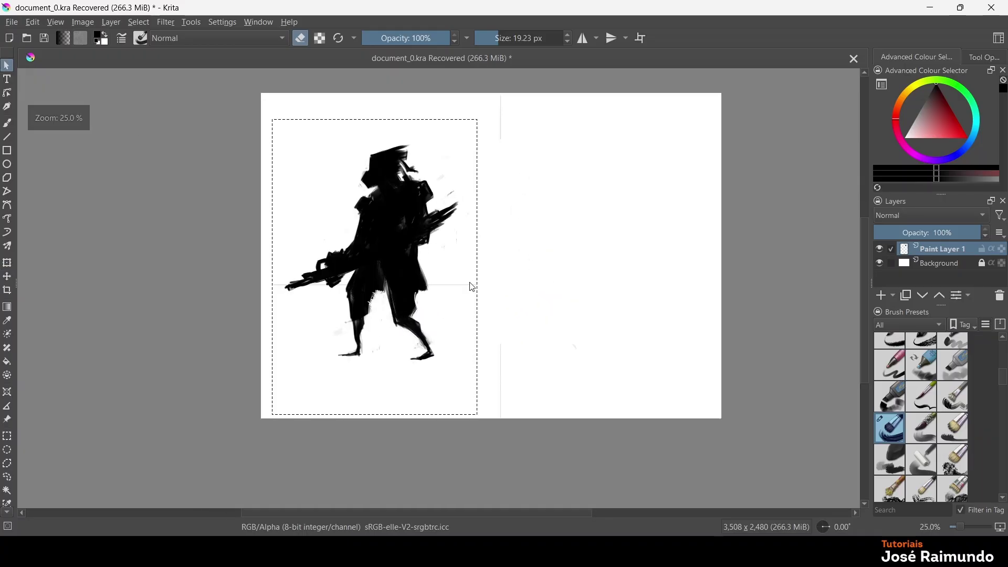
Rename the painted layer Sillouette1 and duplicate it.
double_click(948, 250)
type("Sillouette")
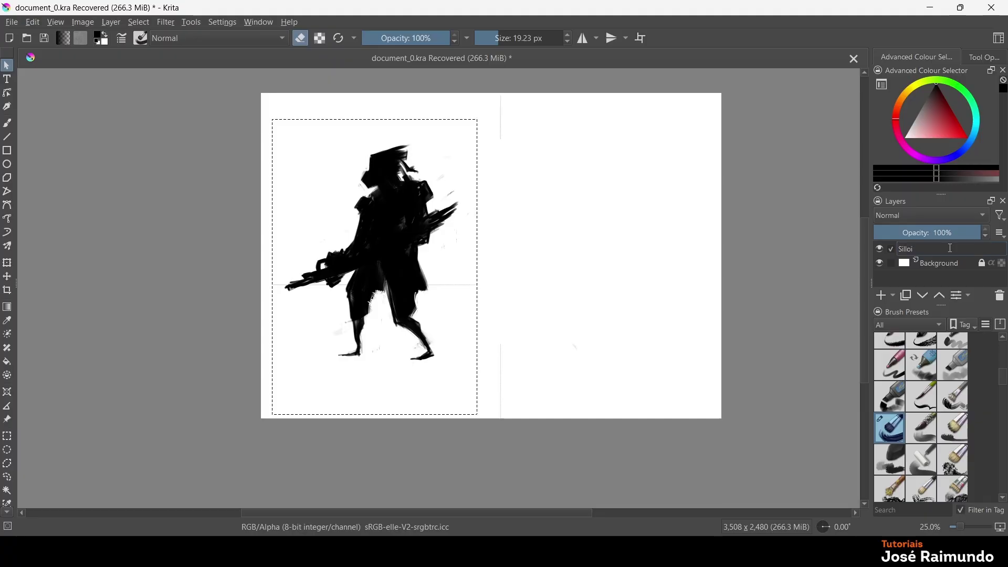
type("1")
key("Return")
right_click(950, 247)
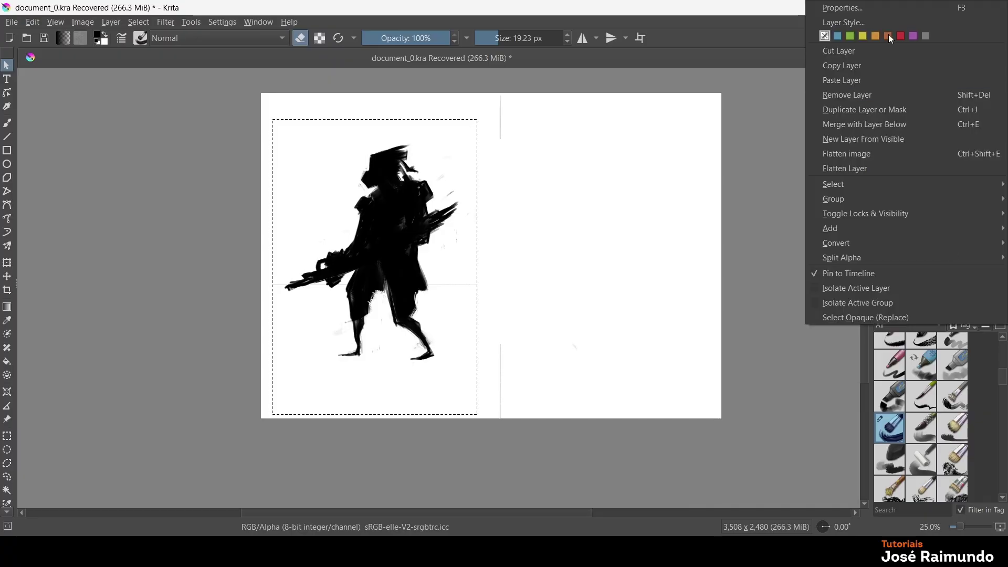
left_click(849, 107)
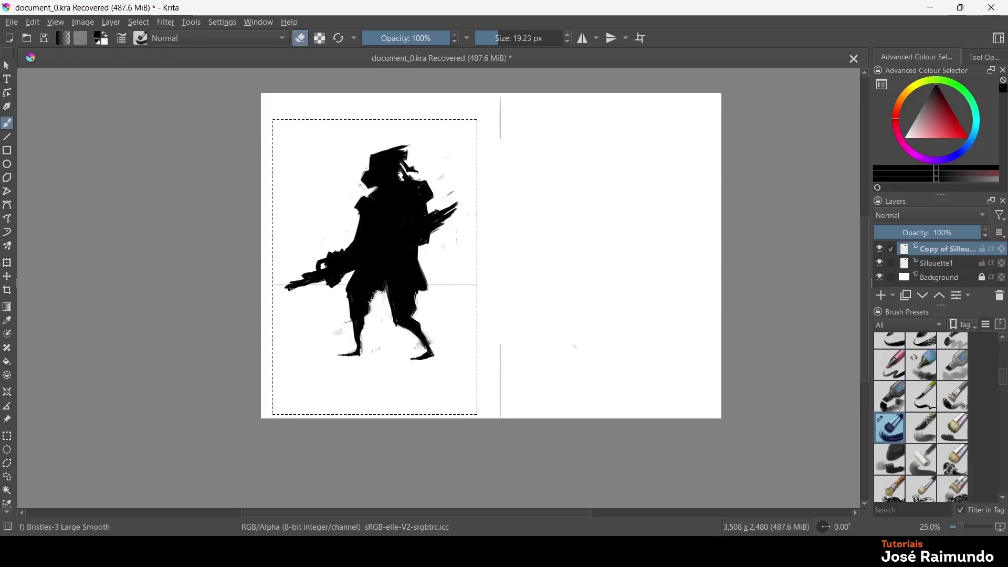
Move the duplicated silhouette onto the right half of the page and clear the selection.
key("ctrl+shift+a")
key("t")
left_click_drag(342, 271, 559, 272)
left_click(6, 65)
left_click(139, 22)
left_click(159, 51)
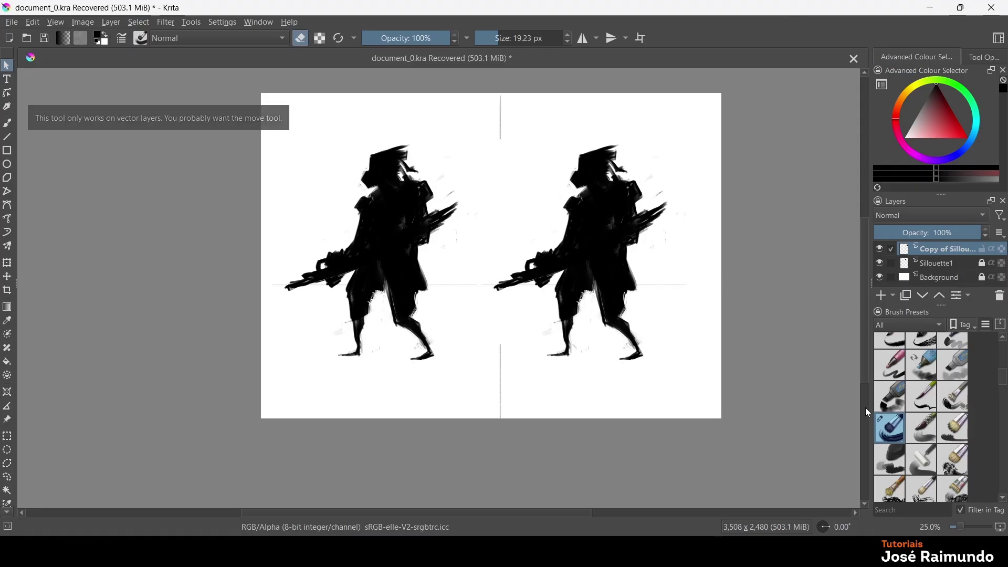
Set the brush size to 92.59 px and erase the right figure's front shoulder and upper back.
key("b")
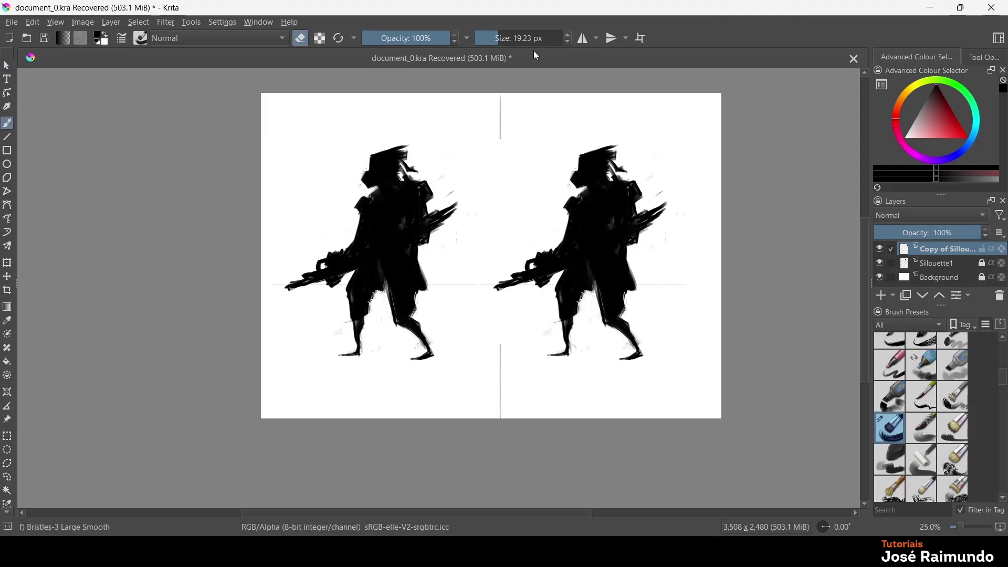
left_click(515, 39)
mouse_move(576, 200)
left_mouse_down()
mouse_move(570, 231)
mouse_move(567, 222)
left_mouse_up()
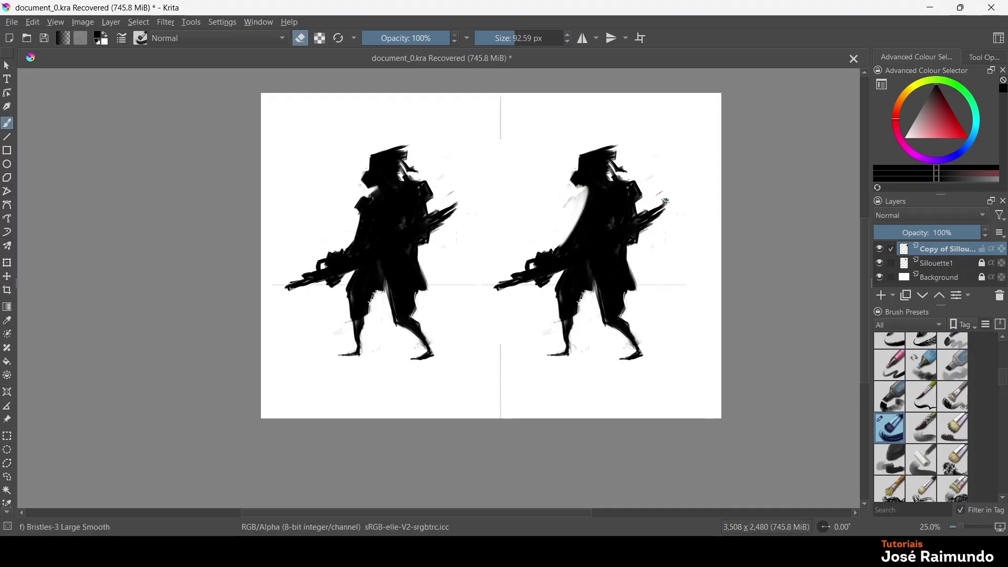
left_click_drag(621, 199, 626, 216)
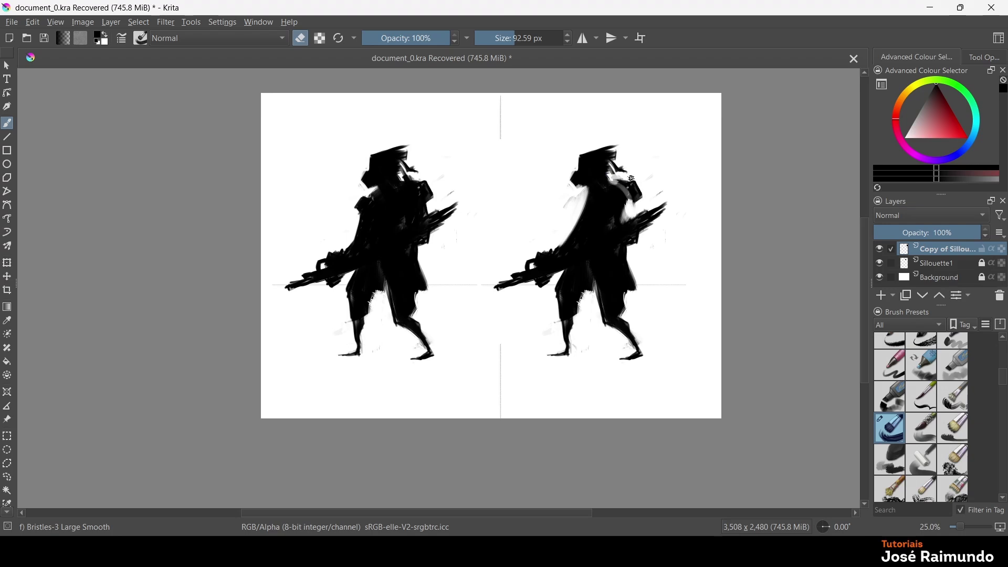
Paint the right figure's chest solid again and extend the rear shoulder into a slanted bar.
key("e")
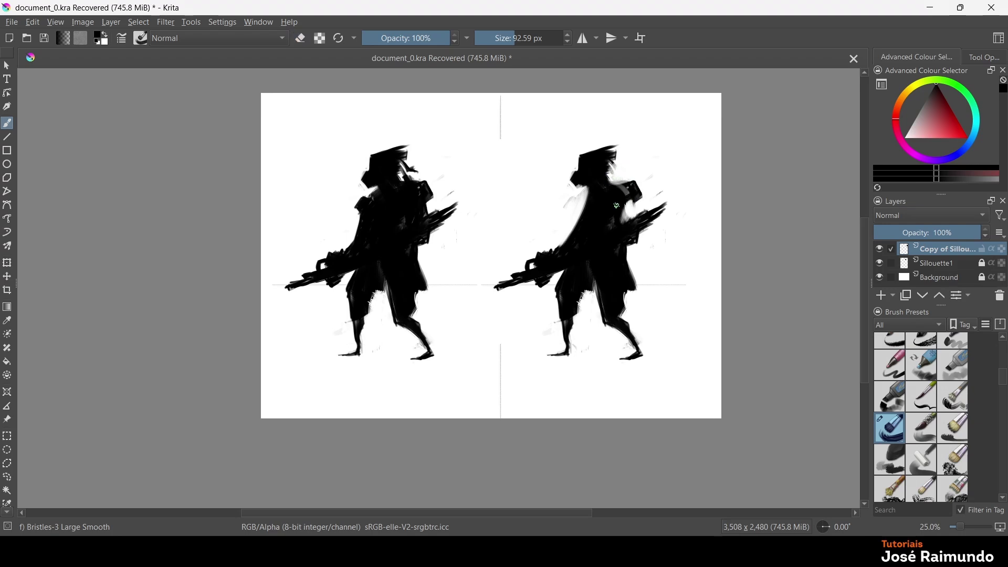
left_click_drag(592, 191, 582, 214)
left_click_drag(638, 190, 649, 185)
Erase around the right figure's head and back spikes, and open a gap between the forward arm and the coat.
key("e")
key("e")
key("e")
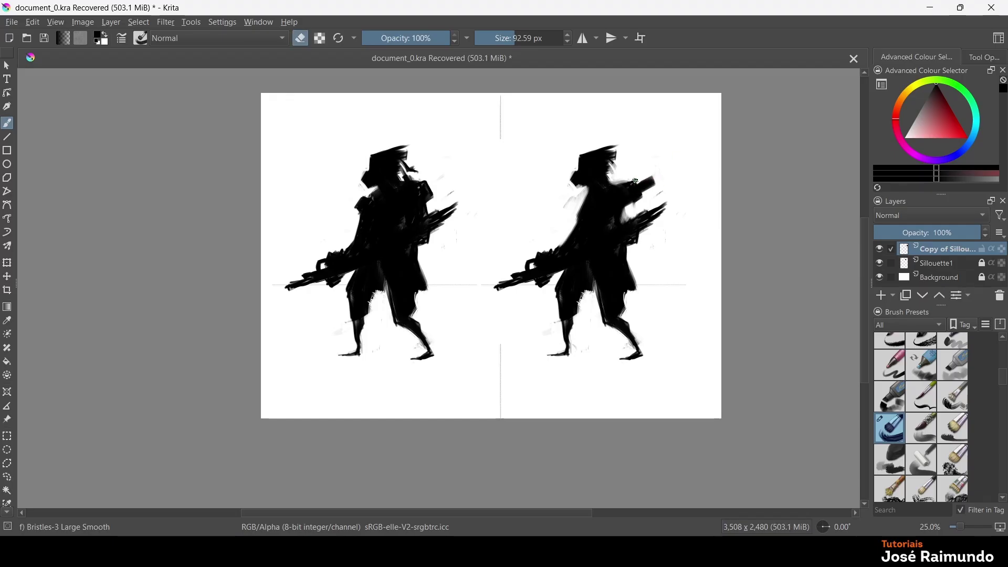
mouse_move(630, 180)
left_mouse_down()
mouse_move(612, 184)
mouse_move(616, 166)
mouse_move(588, 153)
mouse_move(603, 150)
mouse_move(572, 177)
mouse_move(568, 197)
mouse_move(665, 206)
left_mouse_up()
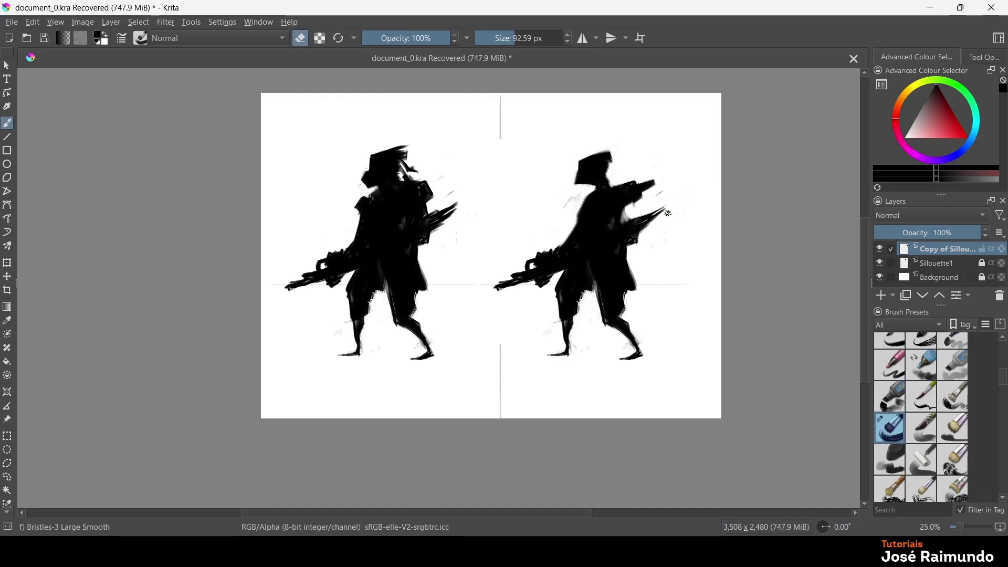
mouse_move(574, 251)
left_mouse_down()
mouse_move(579, 237)
mouse_move(570, 256)
left_mouse_up()
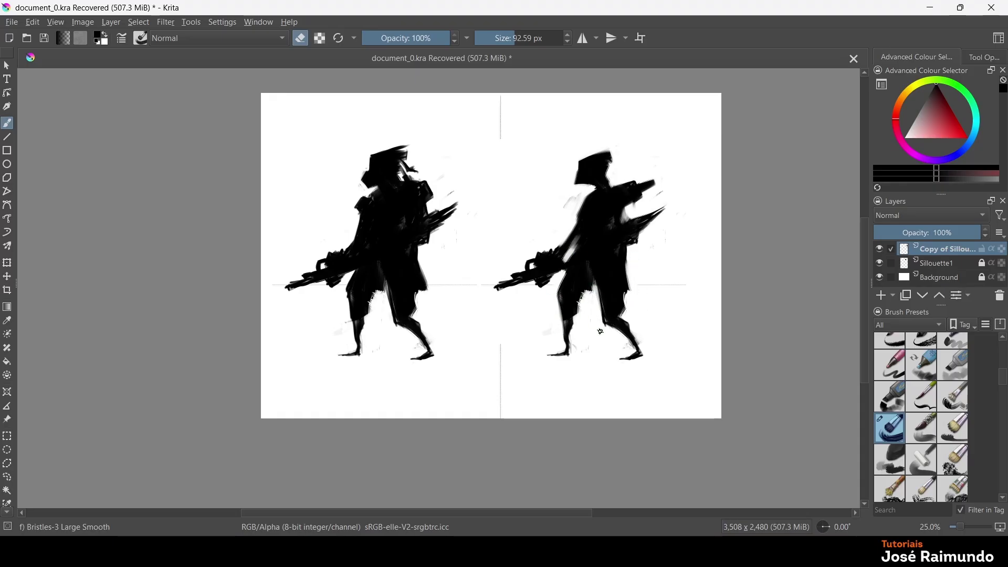
Paint the right figure's lower coat wider with a flared hem over both legs.
key("e")
mouse_move(634, 290)
left_mouse_down()
mouse_move(620, 316)
mouse_move(633, 277)
mouse_move(626, 318)
left_mouse_up()
mouse_move(594, 285)
left_mouse_down()
mouse_move(585, 315)
mouse_move(563, 275)
mouse_move(552, 309)
left_mouse_up()
key("e")
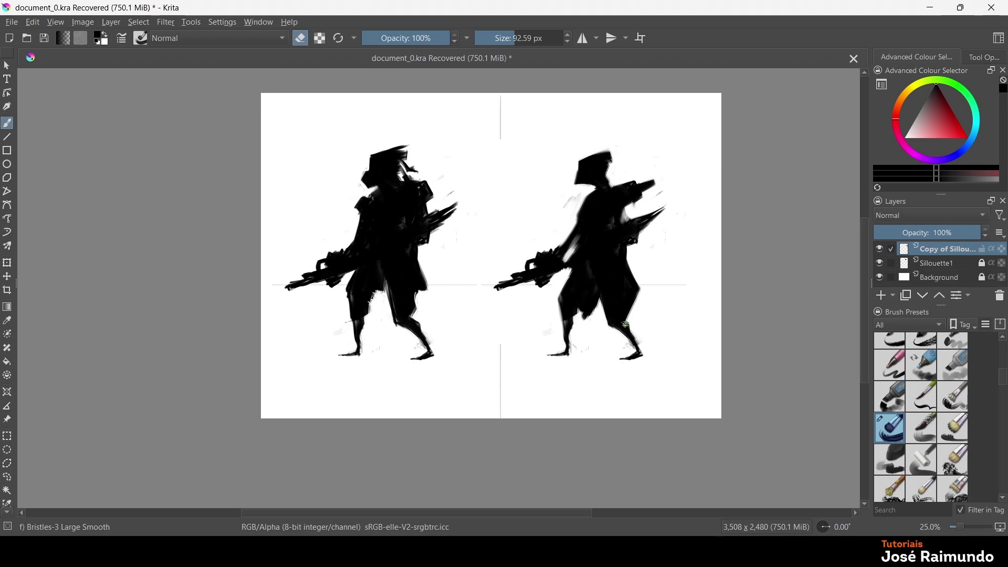
Lasso the right figure's rear lower leg and move it up and outward under the coat.
left_click(8, 477)
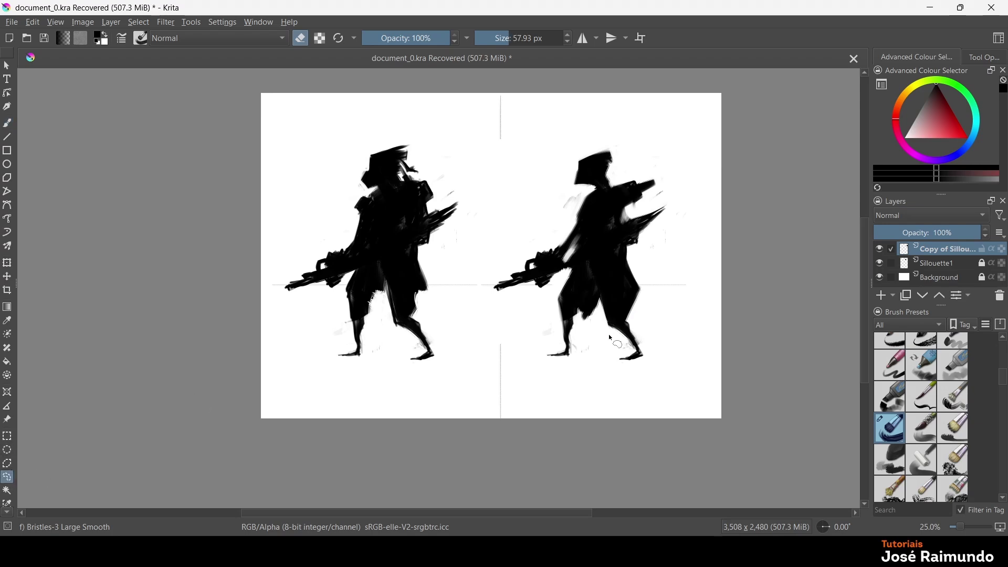
mouse_move(621, 325)
left_mouse_down()
mouse_move(609, 362)
mouse_move(609, 328)
mouse_move(638, 328)
mouse_move(644, 317)
left_mouse_up()
left_click(6, 277)
Lasso the right figure's front lower leg, move it up and inward, and clear the selection.
left_click(8, 478)
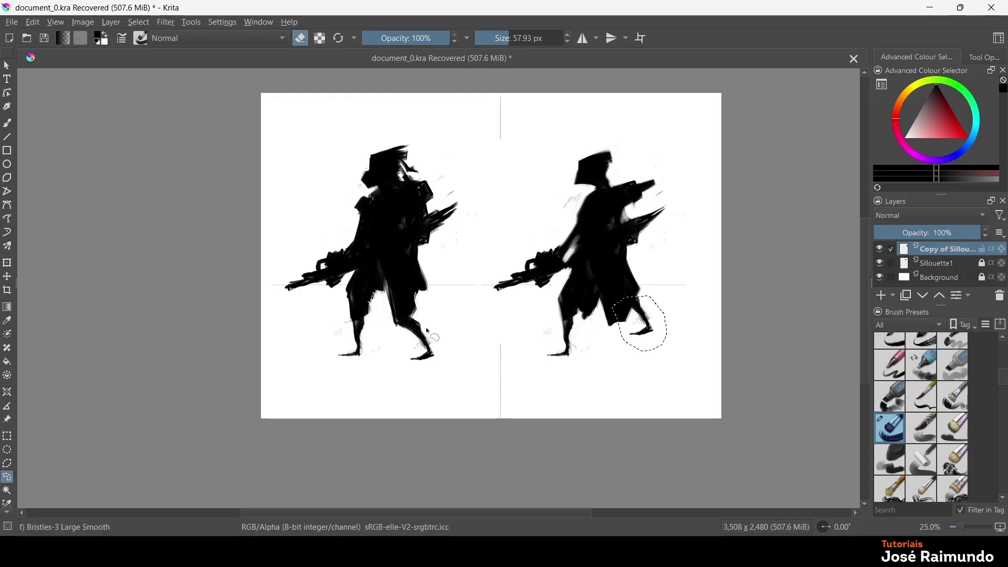
mouse_move(553, 333)
left_mouse_down()
mouse_move(562, 300)
mouse_move(578, 347)
mouse_move(587, 312)
left_mouse_up()
key("t")
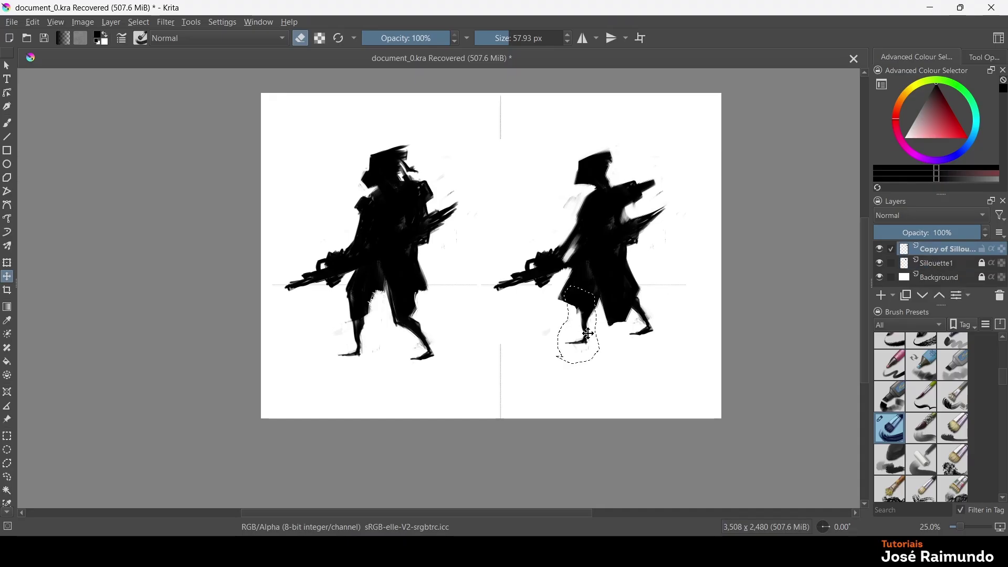
left_click(7, 123)
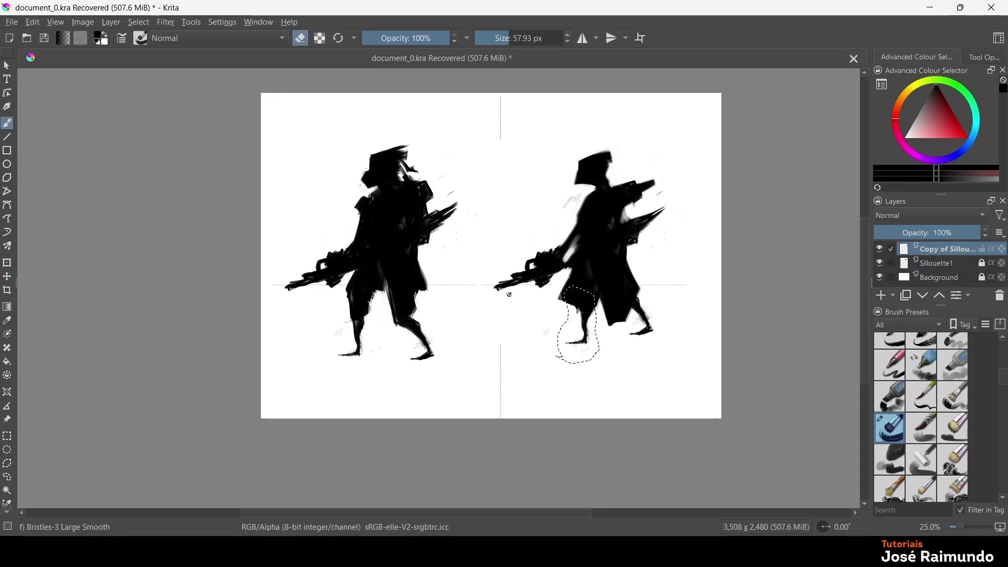
left_click(139, 22)
left_click(152, 50)
Erase the right figure's rear foot, widen the gap beside the forward arm and slim the rifle.
left_click_drag(653, 326, 632, 332)
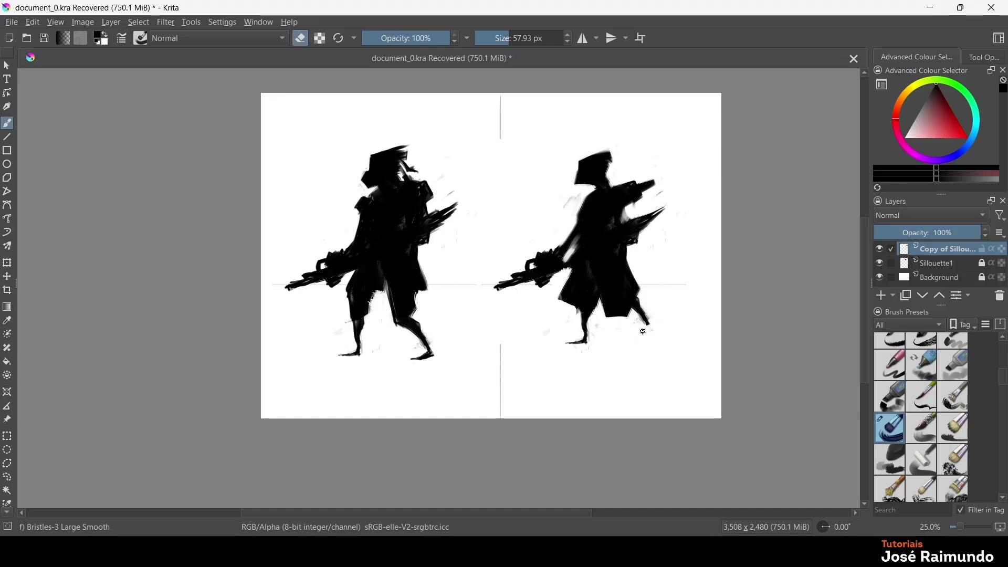
left_click_drag(573, 252, 584, 244)
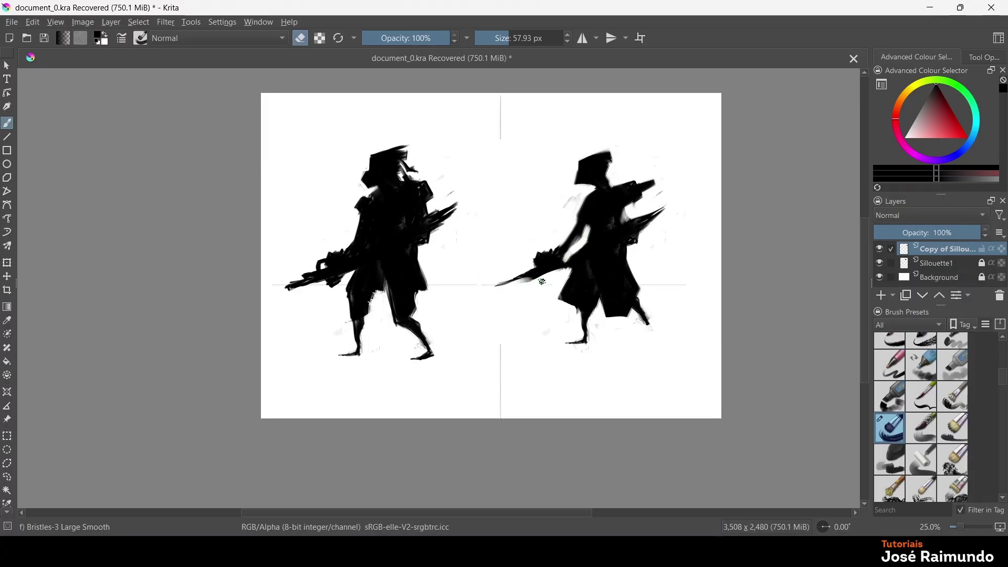
Paint a new rear lower leg and foot on the right figure, undoing and redoing the first attempt.
key("e")
mouse_move(640, 299)
left_mouse_down()
mouse_move(648, 338)
mouse_move(618, 342)
left_mouse_up()
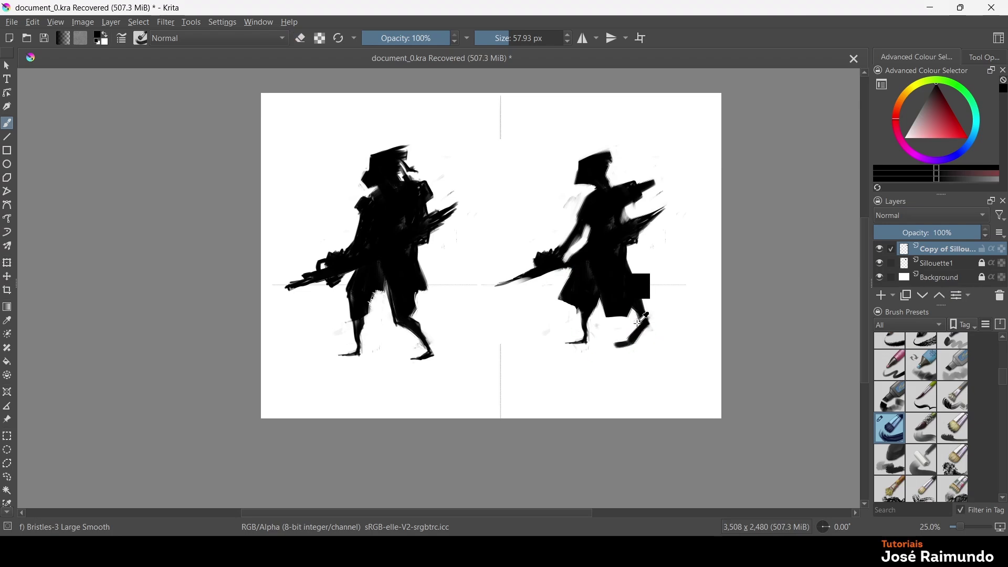
key("ctrl+z")
mouse_move(639, 310)
left_mouse_down()
mouse_move(635, 336)
mouse_move(619, 345)
mouse_move(641, 336)
left_mouse_up()
Erase the details on top of the right figure's rifle and trim the coat's front edge.
key("e")
left_click_drag(543, 243, 543, 256)
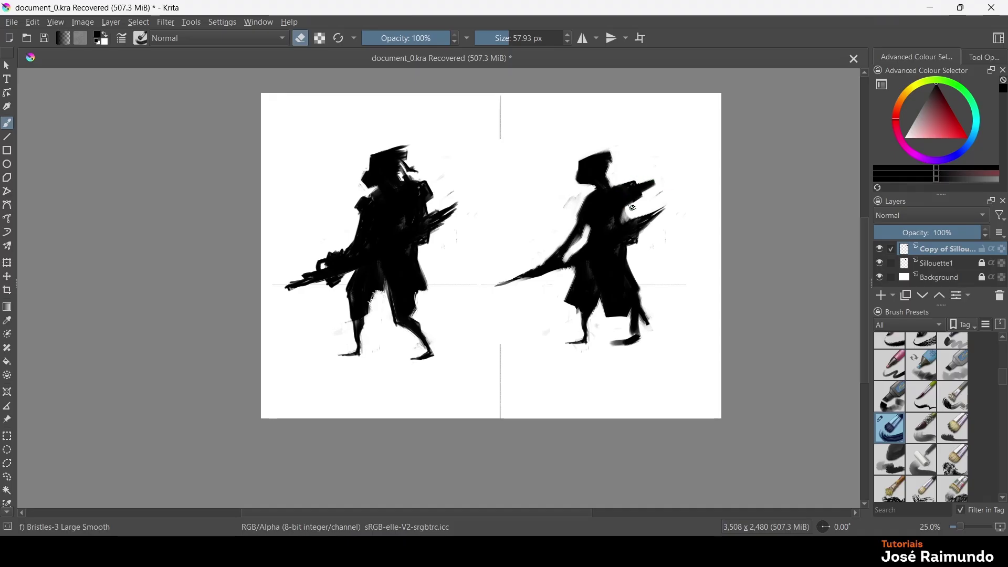
Paint long spikes rising from the right figure's back and lengthen the weapon's rear end.
key("e")
mouse_move(621, 187)
left_mouse_down()
mouse_move(641, 161)
mouse_move(665, 156)
left_mouse_up()
left_click_drag(675, 204, 633, 228)
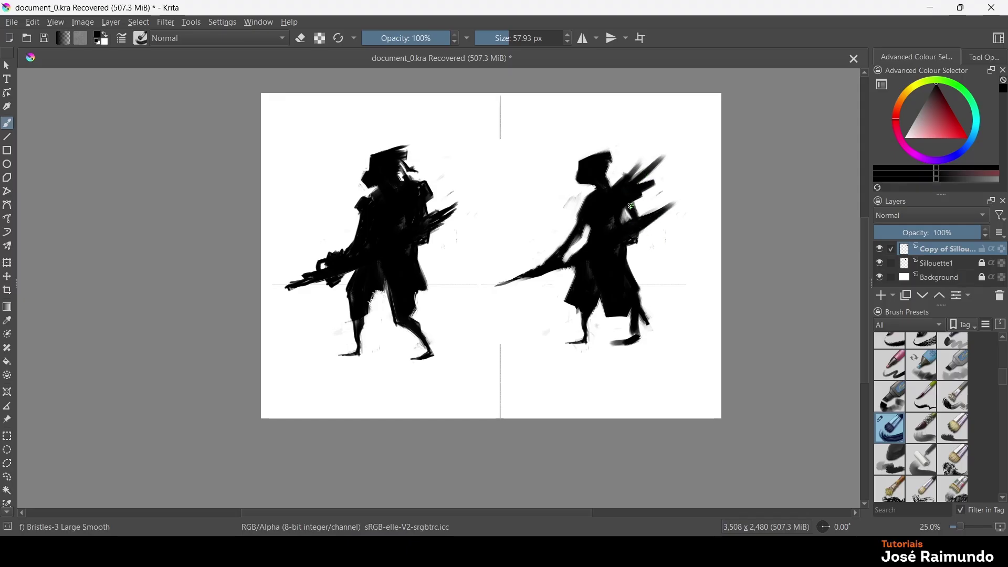
Erase the right figure's rear leg below the coat and paint the weapon's front end as a curved blade.
key("e")
mouse_move(609, 348)
left_mouse_down()
mouse_move(639, 343)
mouse_move(633, 328)
mouse_move(648, 322)
mouse_move(615, 345)
left_mouse_up()
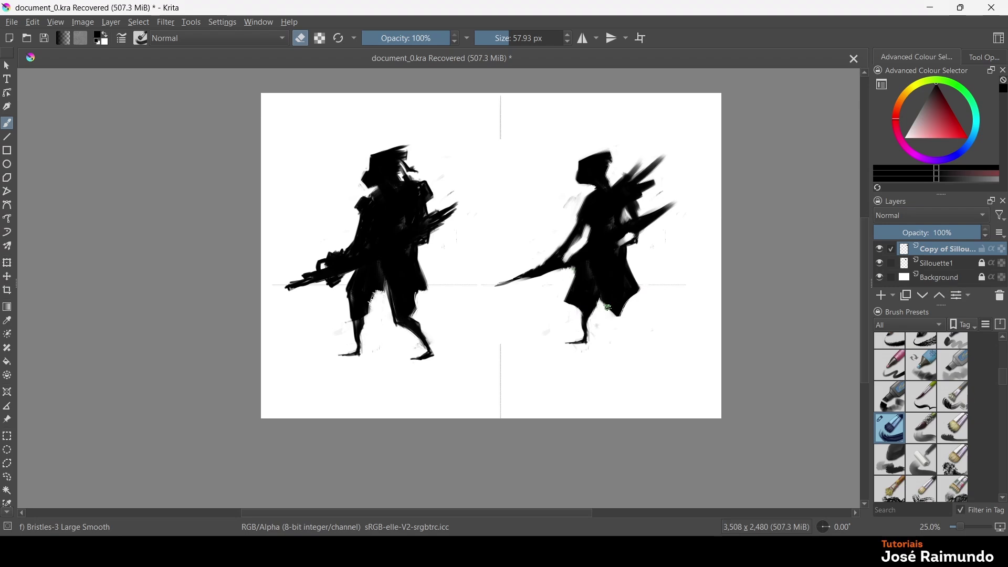
key("e")
left_click_drag(514, 275, 491, 285)
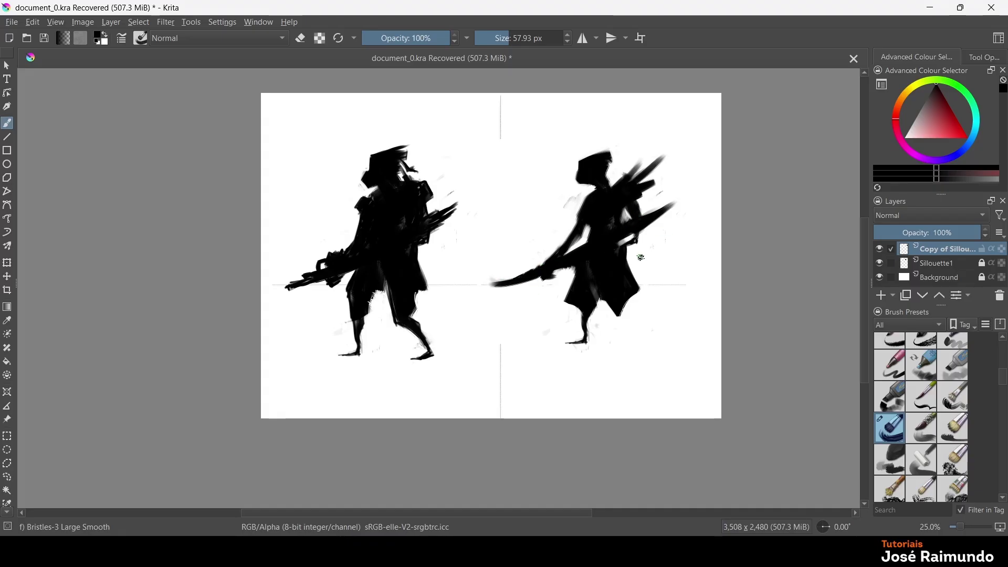
key("e")
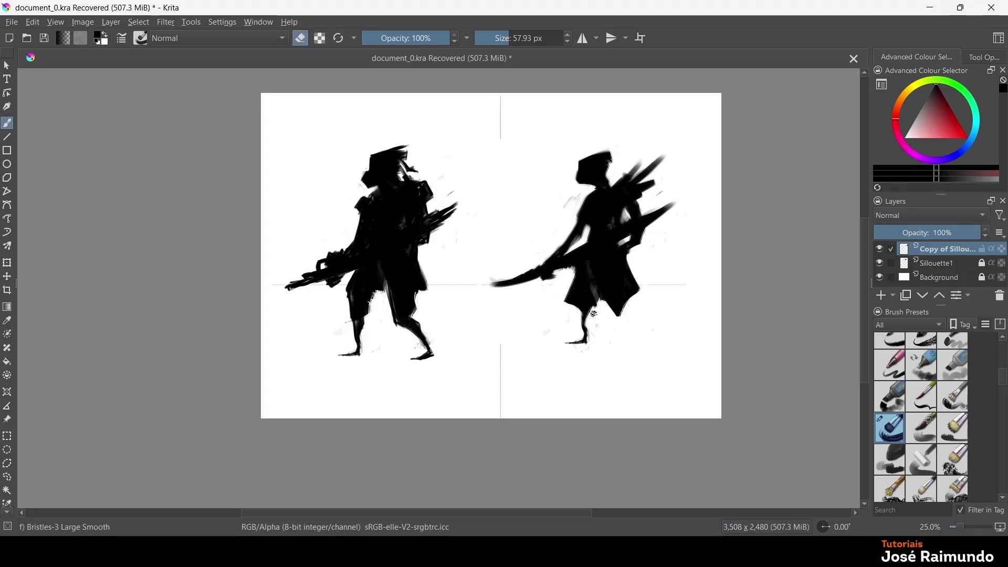
Paint a pointed peak on the back of the right figure's hat and fill in the front of the torso.
key("e")
key("e")
key("e")
left_click_drag(615, 152, 630, 145)
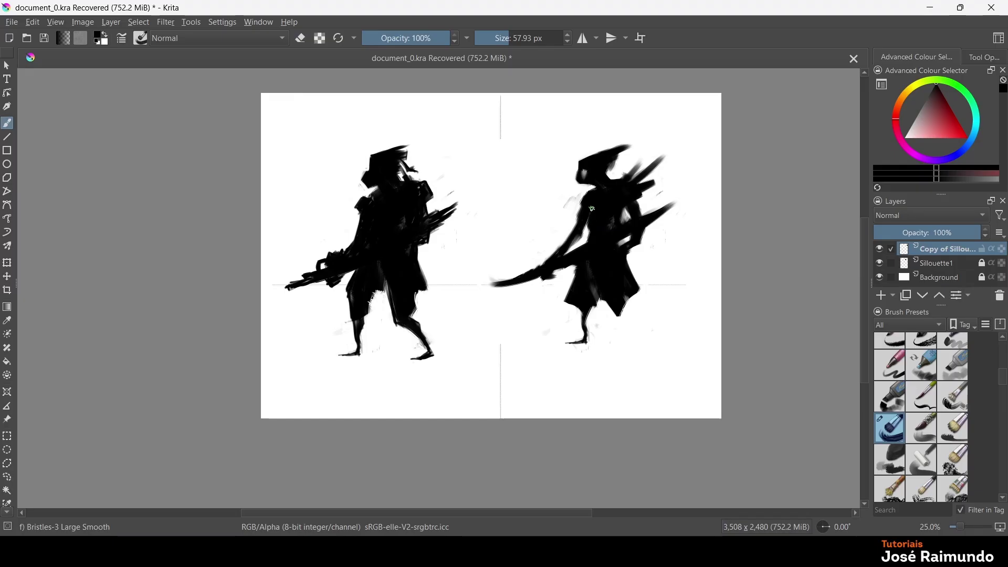
left_click_drag(585, 223, 592, 245)
Paint a new long rear leg and rough feet on both legs of the right figure.
mouse_move(634, 312)
left_mouse_down()
mouse_move(628, 361)
mouse_move(625, 313)
mouse_move(606, 309)
mouse_move(619, 274)
mouse_move(639, 275)
mouse_move(625, 261)
left_mouse_up()
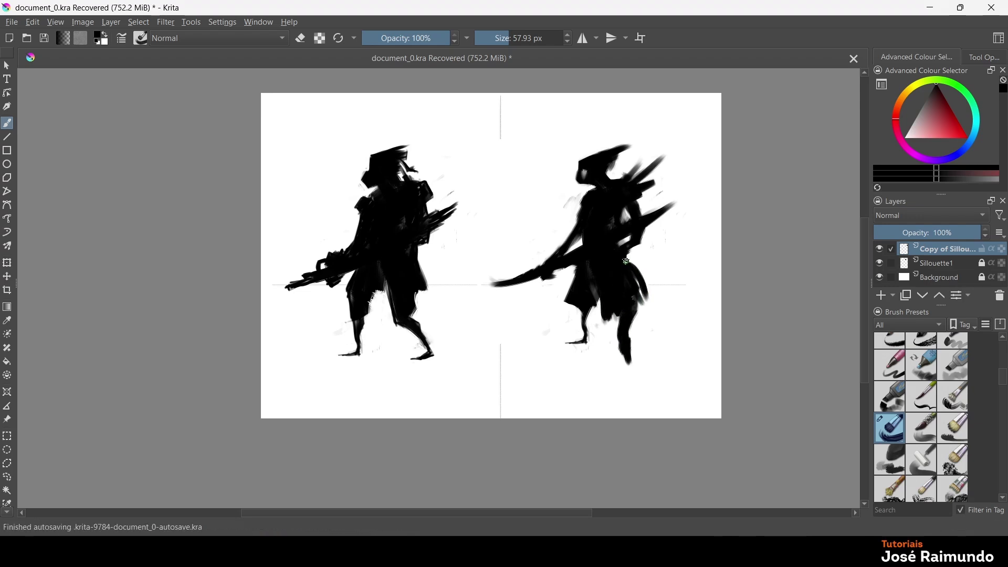
mouse_move(612, 361)
left_mouse_down()
mouse_move(630, 357)
mouse_move(620, 374)
mouse_move(590, 339)
mouse_move(562, 357)
mouse_move(586, 313)
left_mouse_up()
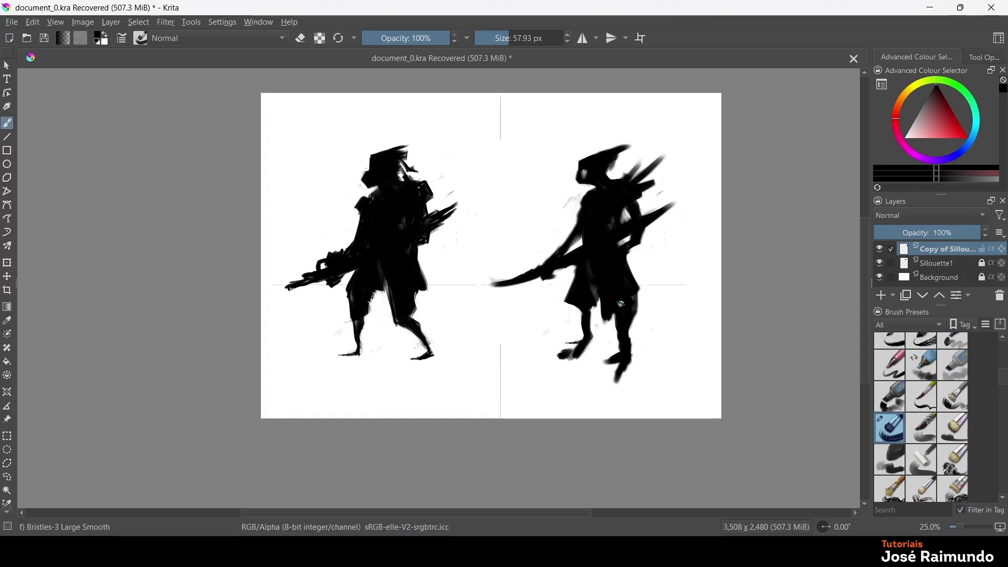
Erase around the right figure's lower legs and feet to thin them into pointed tips.
key("x")
key("e")
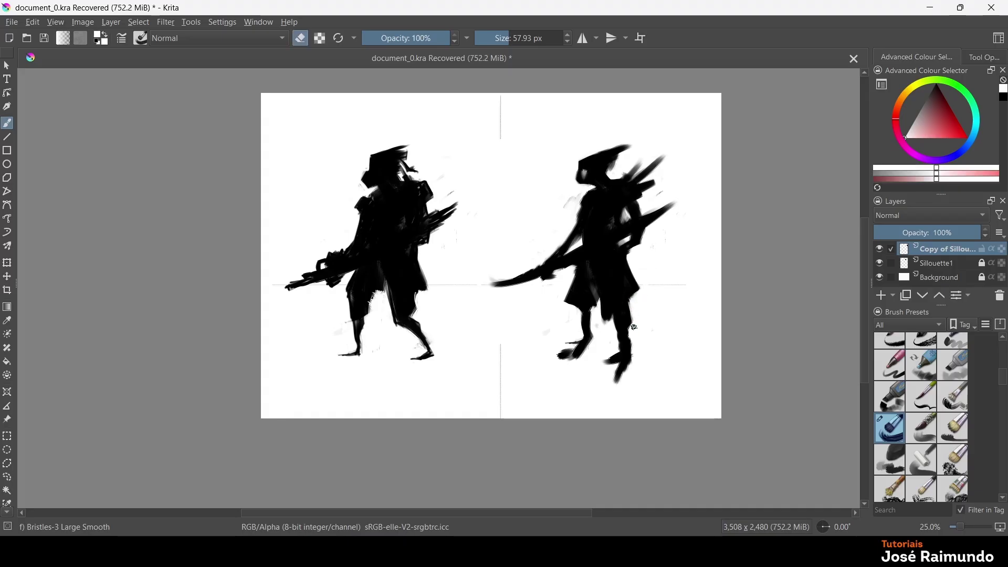
mouse_move(630, 334)
left_mouse_down()
mouse_move(627, 365)
mouse_move(611, 368)
left_mouse_up()
mouse_move(591, 334)
left_mouse_down()
mouse_move(592, 354)
mouse_move(561, 361)
mouse_move(592, 306)
left_mouse_up()
Swap the foreground colour back to black and reshape the right figure's coat edges into ragged tails around the legs.
key("e")
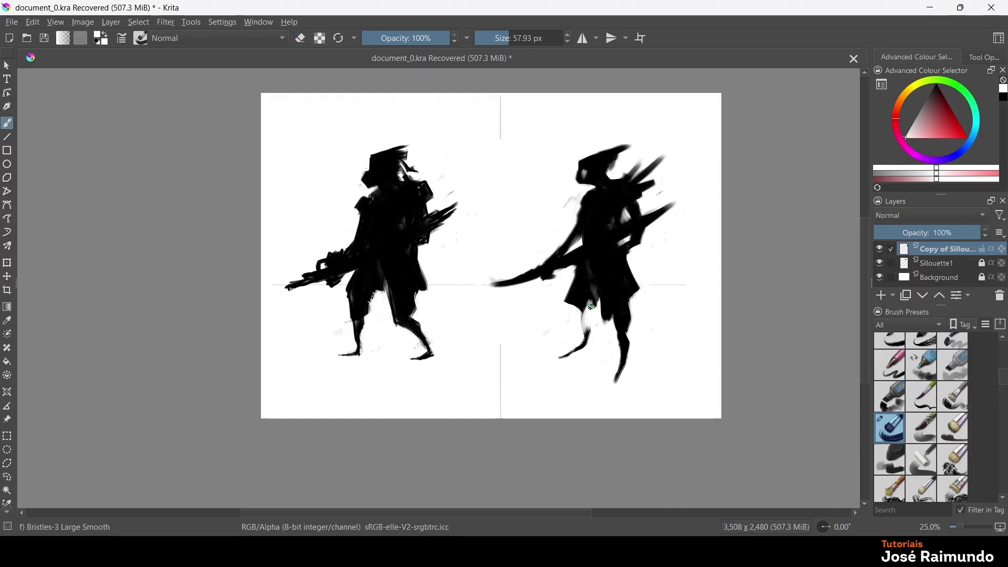
left_click(104, 35)
left_click_drag(587, 299, 590, 326)
key("e")
key("e")
Set the brush size to 21.91 px and rework the rear arm and the gaps between it and the weapon.
key("e")
left_click_drag(604, 316, 609, 333)
mouse_move(577, 271)
left_mouse_down()
mouse_move(568, 303)
mouse_move(576, 291)
left_mouse_up()
left_click_drag(629, 263, 645, 304)
mouse_move(630, 265)
left_mouse_down()
mouse_move(656, 306)
mouse_move(651, 315)
mouse_move(645, 297)
left_mouse_up()
Paint thin strokes along the right figure's weapon, lengthening its curved front tip and ragged rear end.
key("e")
mouse_move(634, 302)
left_mouse_down()
mouse_move(644, 327)
mouse_move(633, 284)
mouse_move(596, 309)
mouse_move(655, 318)
mouse_move(640, 316)
mouse_move(648, 297)
mouse_move(626, 249)
left_mouse_up()
left_click(498, 38)
mouse_move(635, 205)
left_mouse_down()
mouse_move(646, 217)
mouse_move(639, 244)
left_mouse_up()
mouse_move(650, 225)
left_mouse_down()
mouse_move(626, 239)
mouse_move(628, 225)
mouse_move(655, 218)
mouse_move(644, 217)
mouse_move(657, 230)
mouse_move(655, 218)
mouse_move(633, 229)
mouse_move(625, 214)
mouse_move(640, 252)
mouse_move(652, 221)
left_mouse_up()
key("e")
left_click_drag(659, 209, 656, 218)
mouse_move(586, 249)
left_mouse_down()
mouse_move(568, 256)
mouse_move(676, 231)
mouse_move(656, 237)
left_mouse_up()
key("e")
left_click_drag(554, 274, 580, 266)
mouse_move(630, 245)
left_mouse_down()
mouse_move(704, 218)
mouse_move(674, 239)
left_mouse_up()
left_click_drag(568, 268, 579, 266)
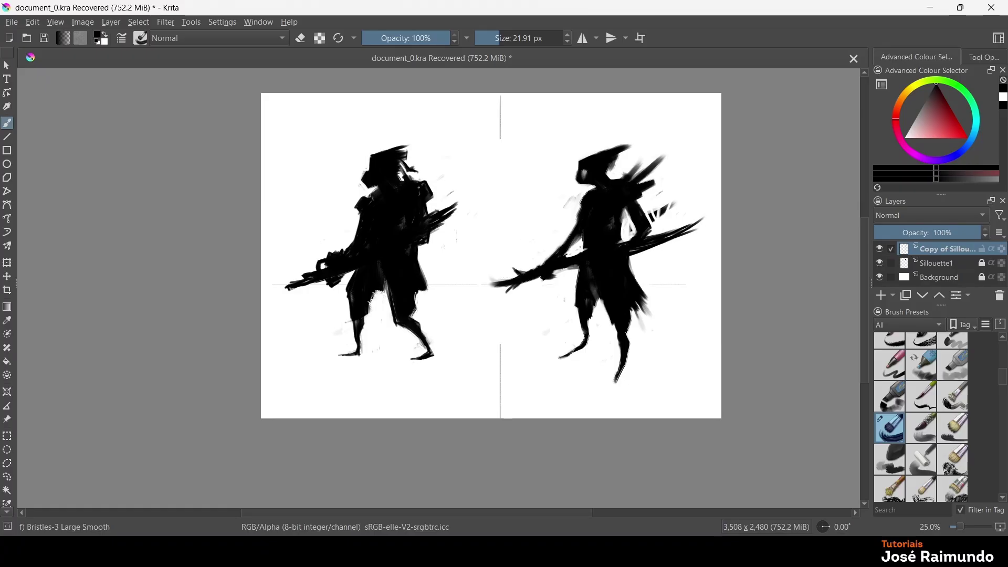
key("ctrl+z")
left_click_drag(475, 285, 506, 282)
mouse_move(476, 286)
left_mouse_down()
mouse_move(531, 281)
mouse_move(499, 283)
left_mouse_up()
left_click_drag(650, 248, 688, 238)
left_click_drag(577, 264, 553, 273)
left_click_drag(630, 255, 675, 240)
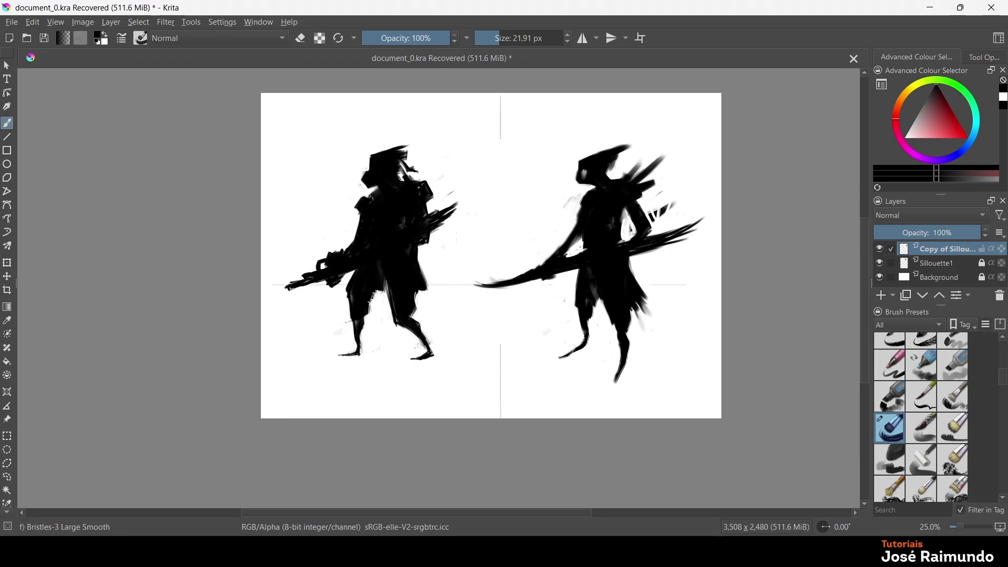
Touch up the right figure's rear arm and refine both feet into finer pointed tips.
left_click_drag(631, 211, 623, 225)
key("e")
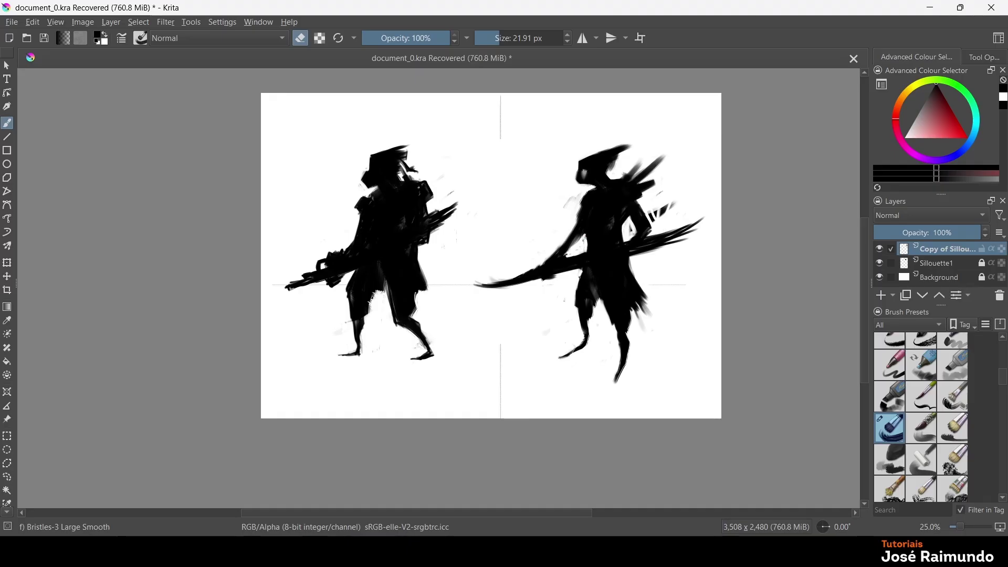
left_click_drag(625, 361, 610, 385)
key("e")
left_click_drag(577, 351, 559, 359)
key("e")
key("e")
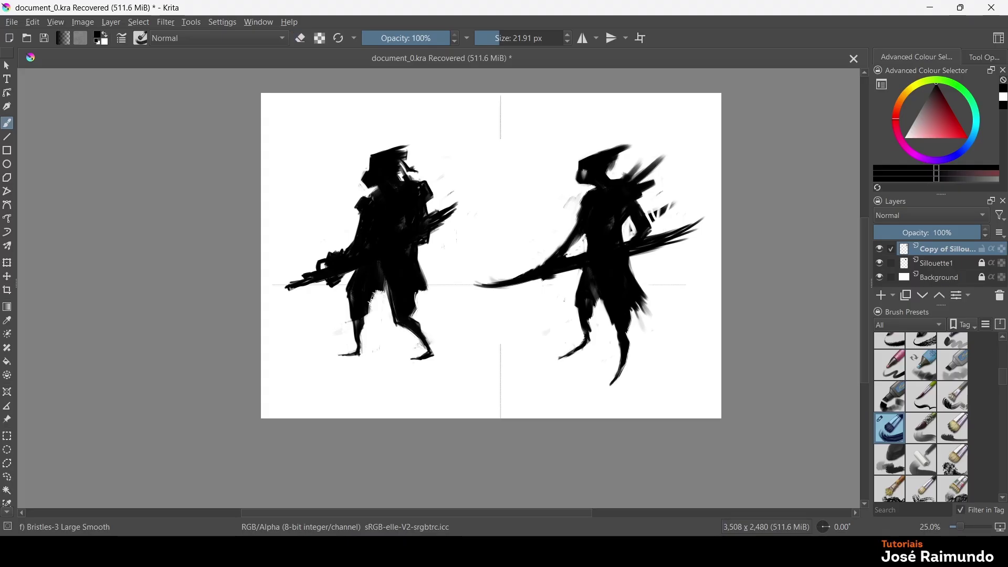
Erase the outer tip of the right figure's front foot and trim the edges of its front shoulder and arm.
key("e")
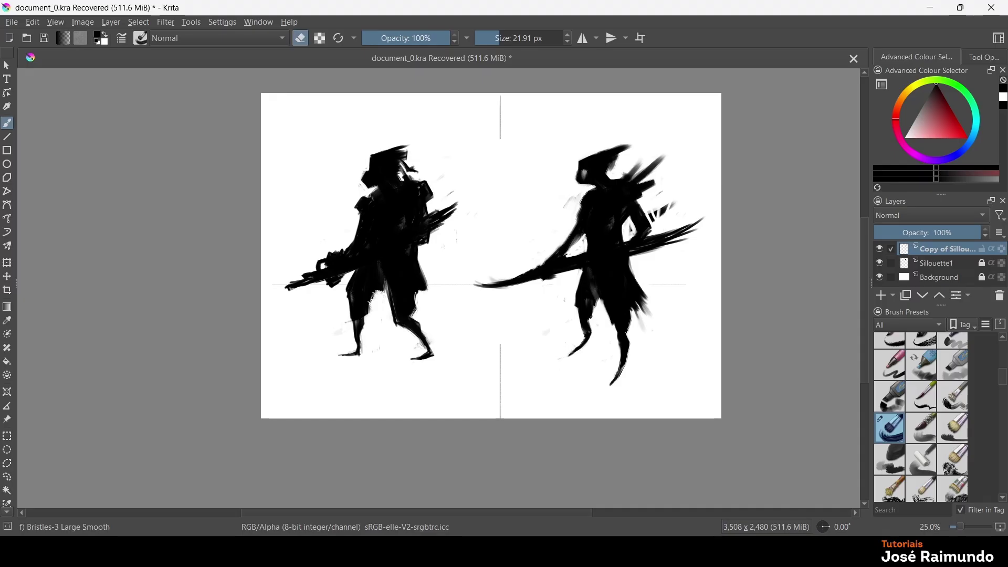
key("e")
key("e")
key("e")
key("e")
key("e")
key("e")
left_click_drag(586, 277, 583, 273)
left_click_drag(583, 207, 576, 224)
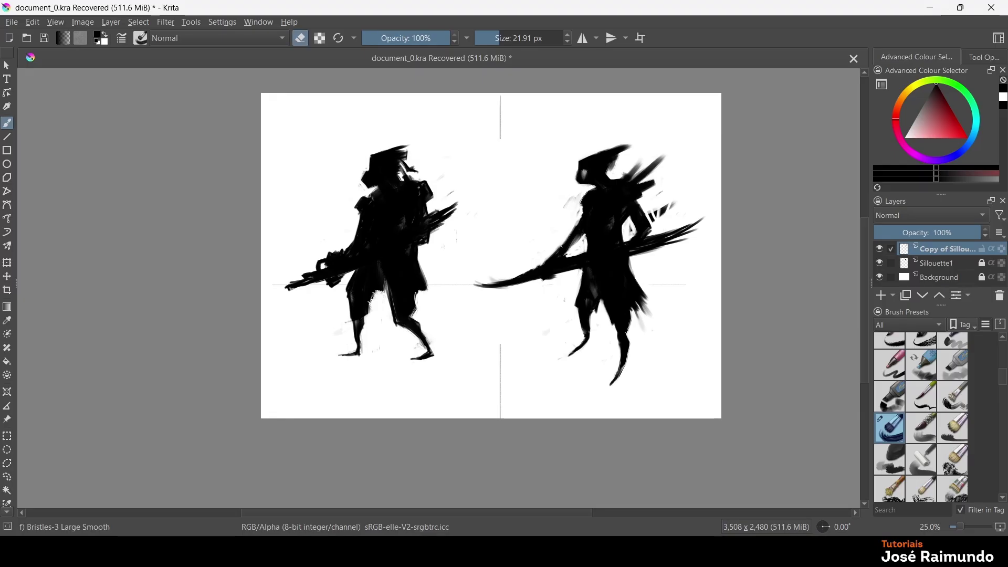
Paint a short rod behind the right figure's shoulder and extend the rear point of its hat.
key("e")
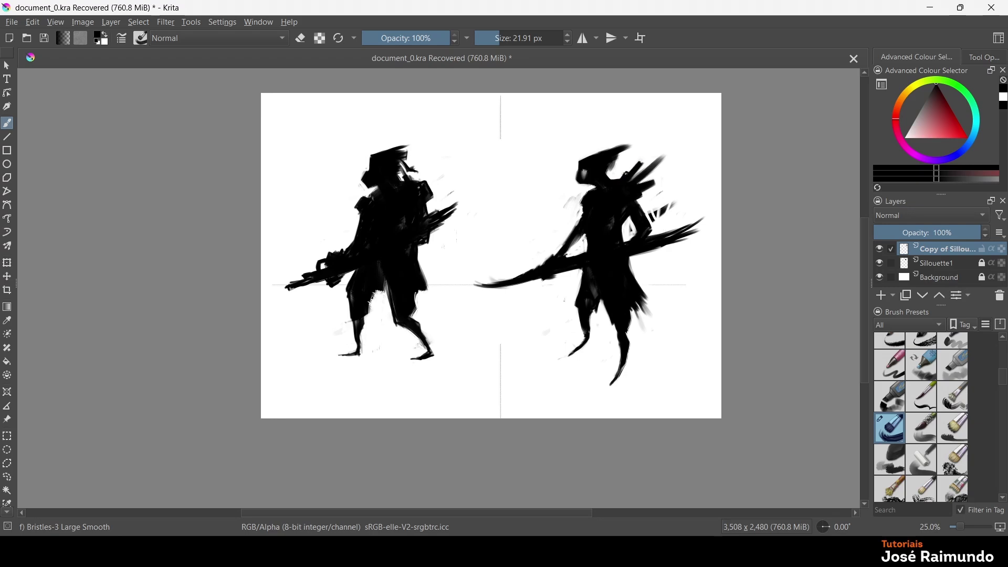
key("e")
key("e")
left_click_drag(585, 160, 629, 143)
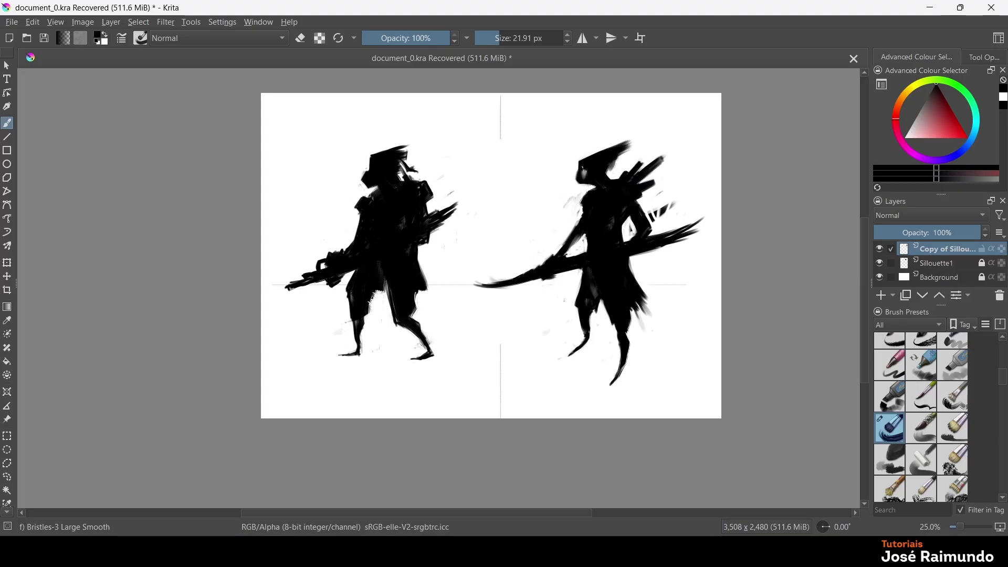
Fill in the right figure's face and add small protrusions to its gripping hand and the pole tip on its back.
mouse_move(607, 175)
left_mouse_down()
mouse_move(614, 160)
mouse_move(611, 179)
left_mouse_up()
mouse_move(582, 241)
left_mouse_down()
mouse_move(579, 292)
mouse_move(582, 281)
left_mouse_up()
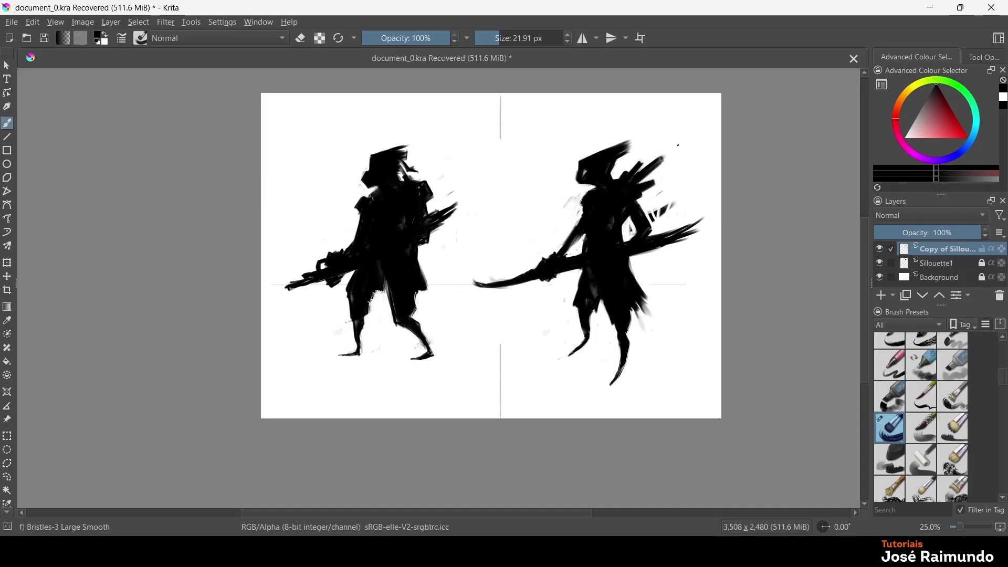
left_click_drag(660, 155, 669, 168)
Erase the right figure's ragged coat tails to leave a cleaner, angular hem around the legs.
key("e")
mouse_move(643, 291)
left_mouse_down()
mouse_move(631, 332)
mouse_move(633, 312)
mouse_move(605, 320)
mouse_move(584, 304)
left_mouse_up()
key("e")
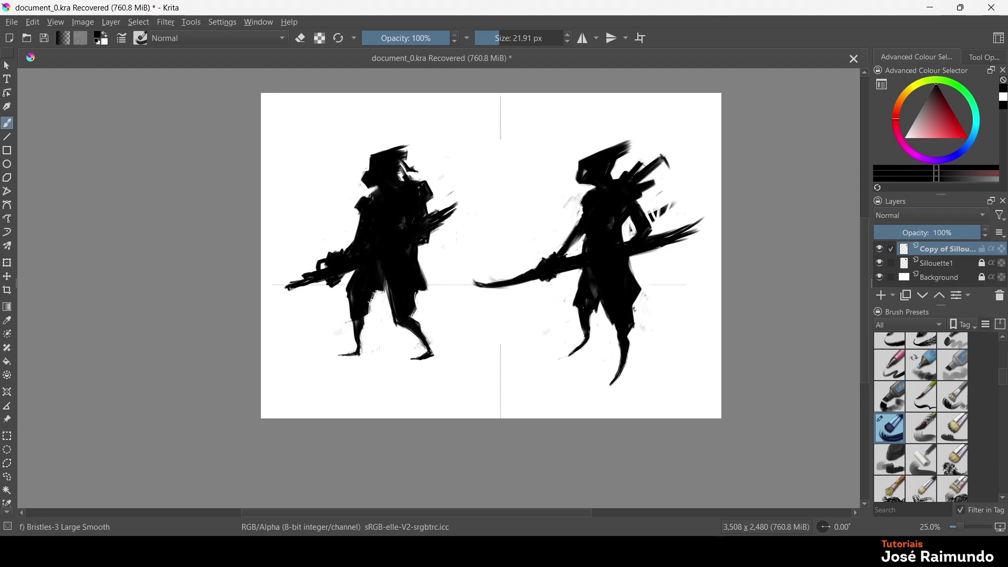
key("e")
Slim the right figure's rear arm and paint short spikes on its front shoulder.
key("e")
key("e")
mouse_move(641, 213)
left_mouse_down()
mouse_move(654, 234)
mouse_move(646, 239)
mouse_move(662, 234)
mouse_move(623, 231)
left_mouse_up()
key("e")
mouse_move(587, 200)
left_mouse_down()
mouse_move(574, 199)
mouse_move(576, 207)
left_mouse_up()
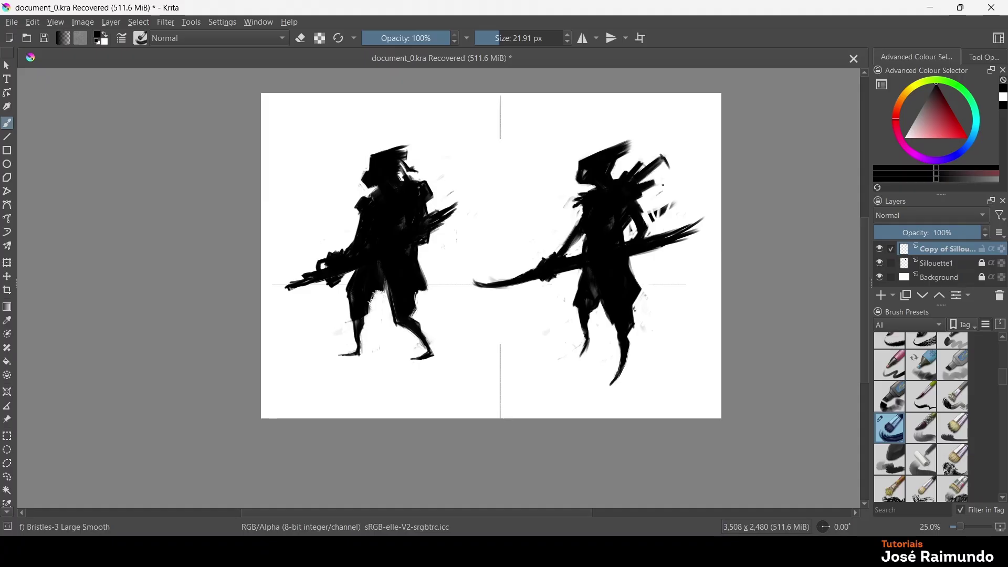
Lengthen the hook on the back pole's tip and reshape the right figure's hat by painting and erasing its outline.
left_click_drag(677, 159, 666, 161)
left_click_drag(598, 155, 588, 151)
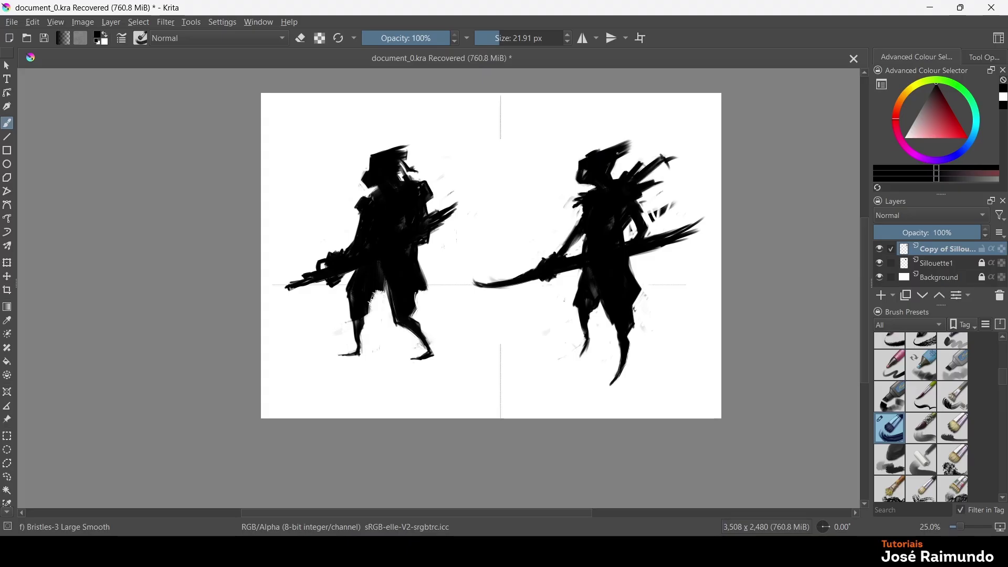
key("e")
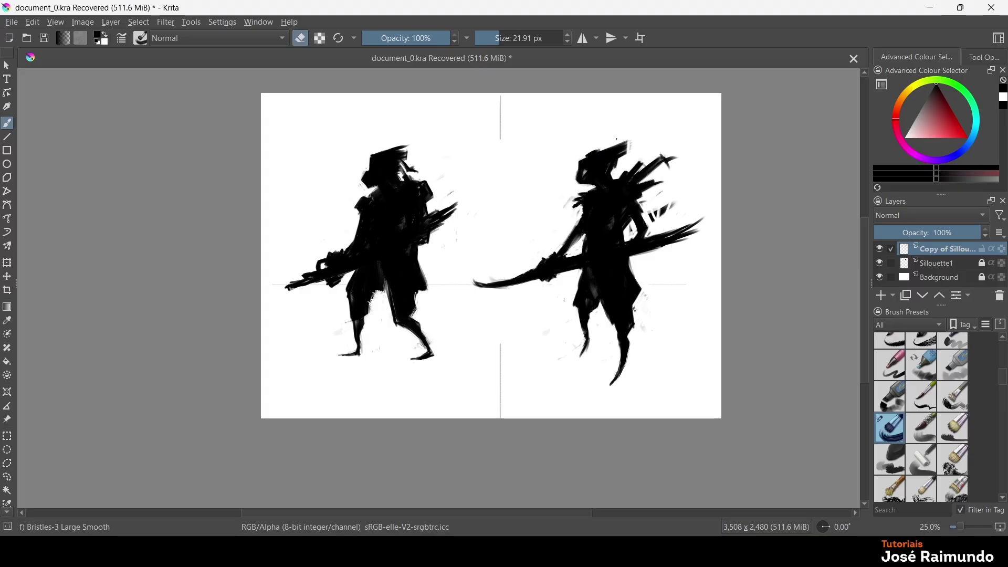
mouse_move(593, 150)
left_mouse_down()
mouse_move(580, 165)
mouse_move(583, 154)
left_mouse_up()
key("e")
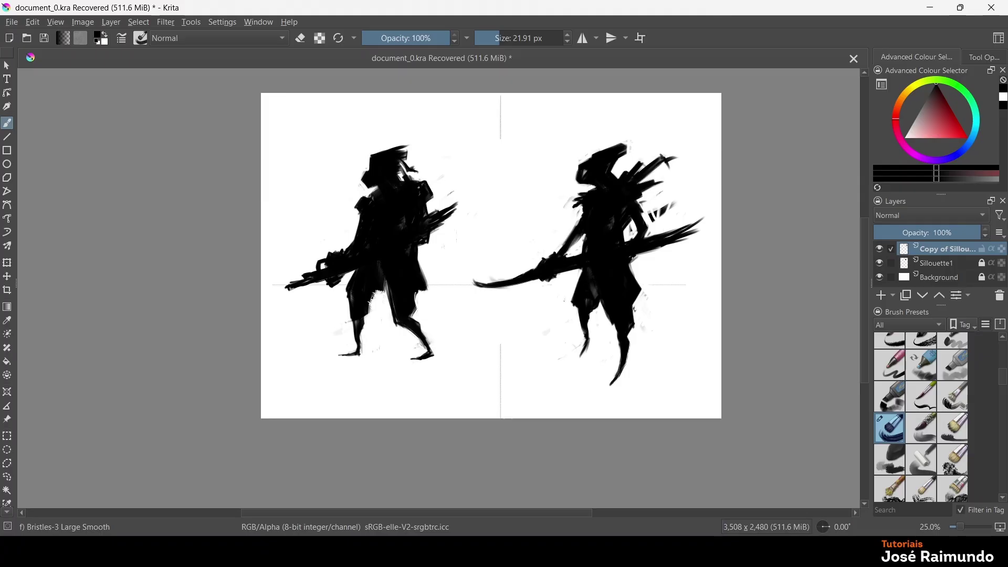
Thin the right figure's front arm and erase narrow slashes across the torso and around the weapon grip.
key("e")
left_click_drag(577, 225, 562, 248)
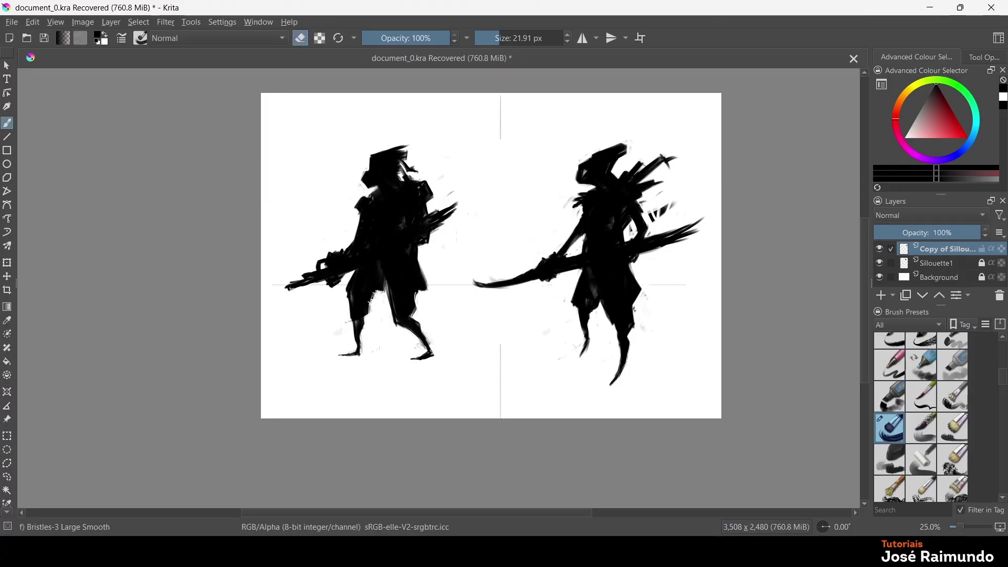
left_click_drag(650, 227, 611, 229)
key("e")
key("e")
mouse_move(594, 288)
left_mouse_down()
mouse_move(602, 304)
mouse_move(599, 289)
left_mouse_up()
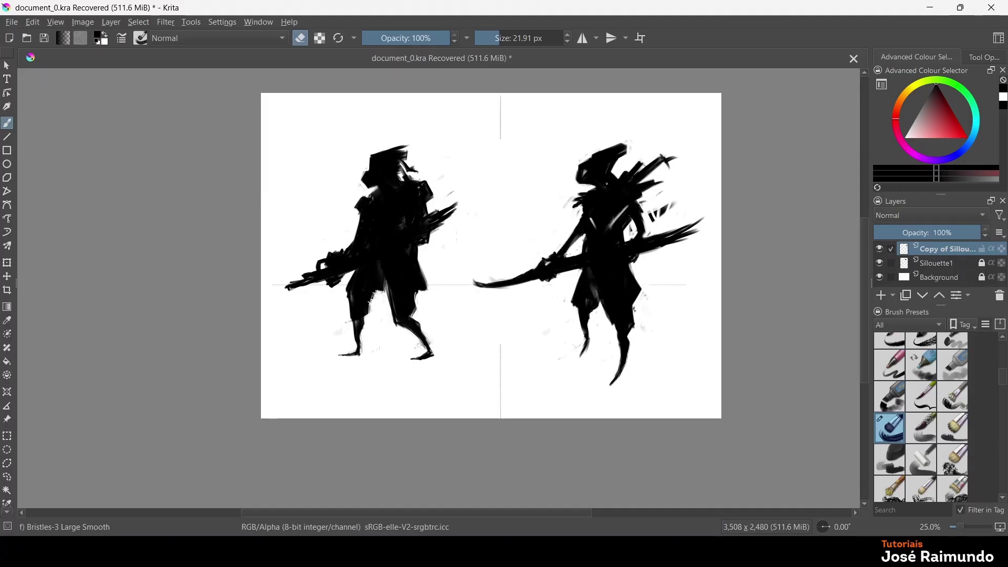
Erase the hook from the back pole's tip and shape feathery spikes on the right figure's rear shoulder.
left_click_drag(677, 166, 644, 163)
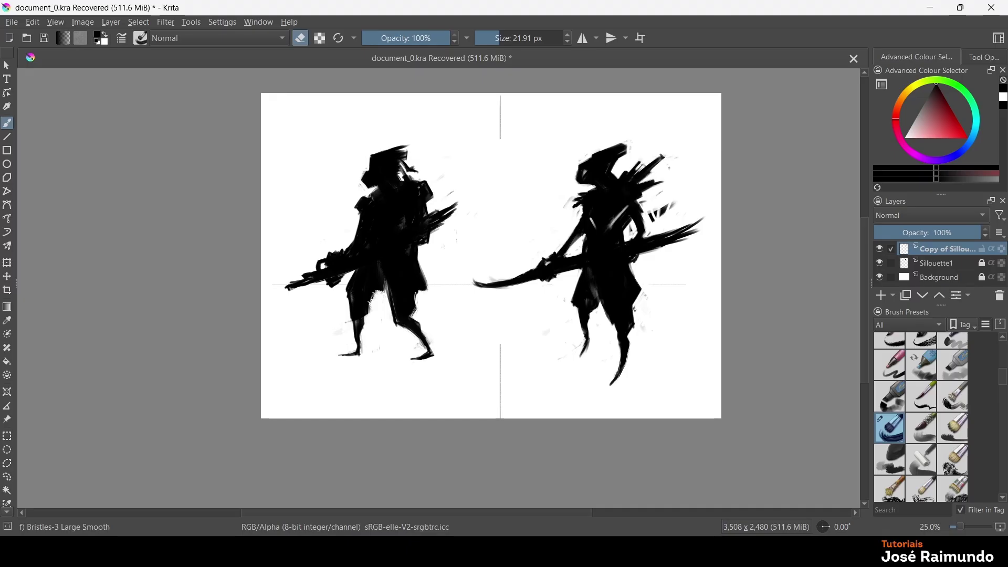
mouse_move(658, 207)
left_mouse_down()
mouse_move(670, 209)
mouse_move(648, 217)
left_mouse_up()
key("e")
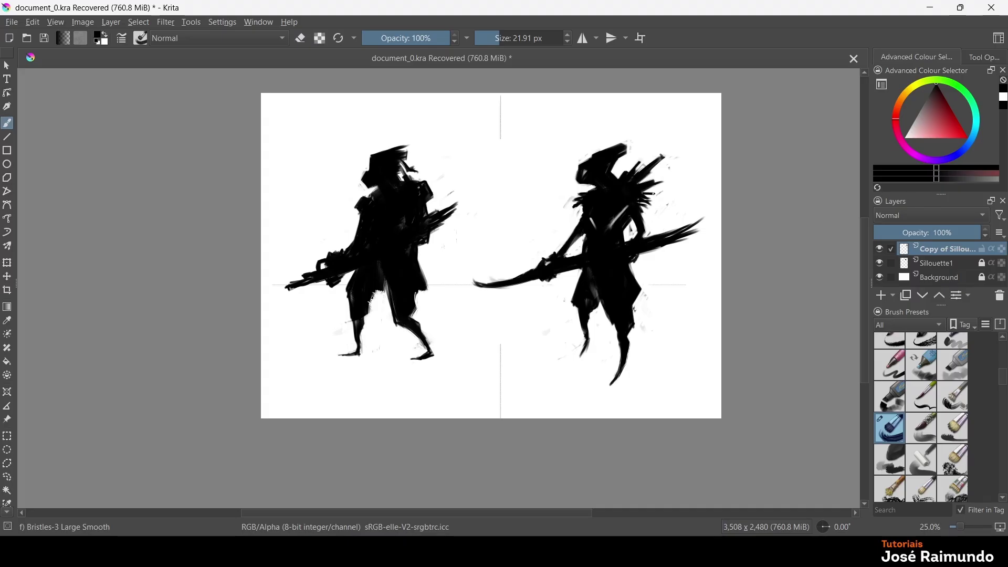
Paint a curved, downward-hooking point at the back of the right figure's hat and refine its edge.
mouse_move(616, 161)
left_mouse_down()
mouse_move(617, 177)
mouse_move(624, 147)
mouse_move(636, 150)
left_mouse_up()
key("e")
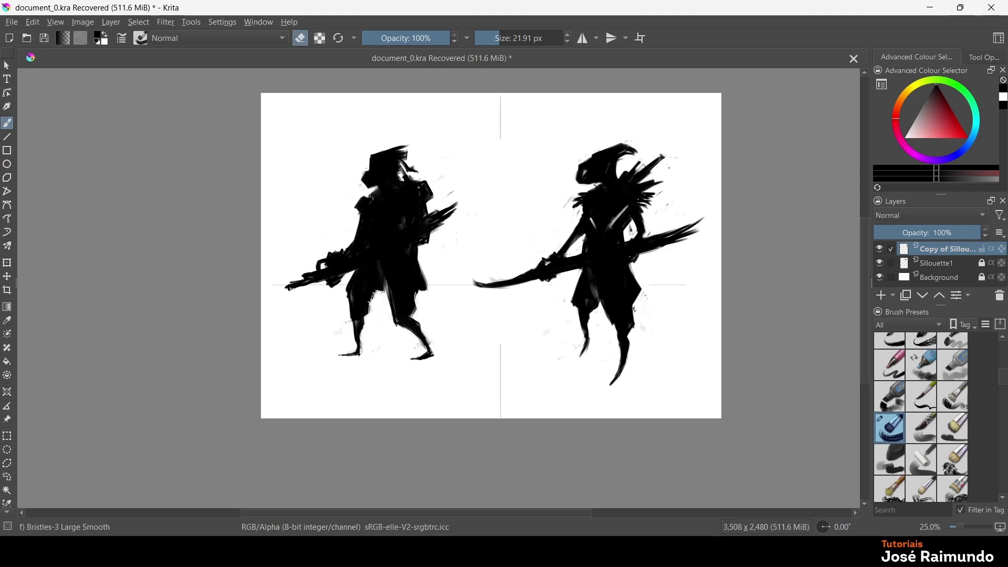
key("e")
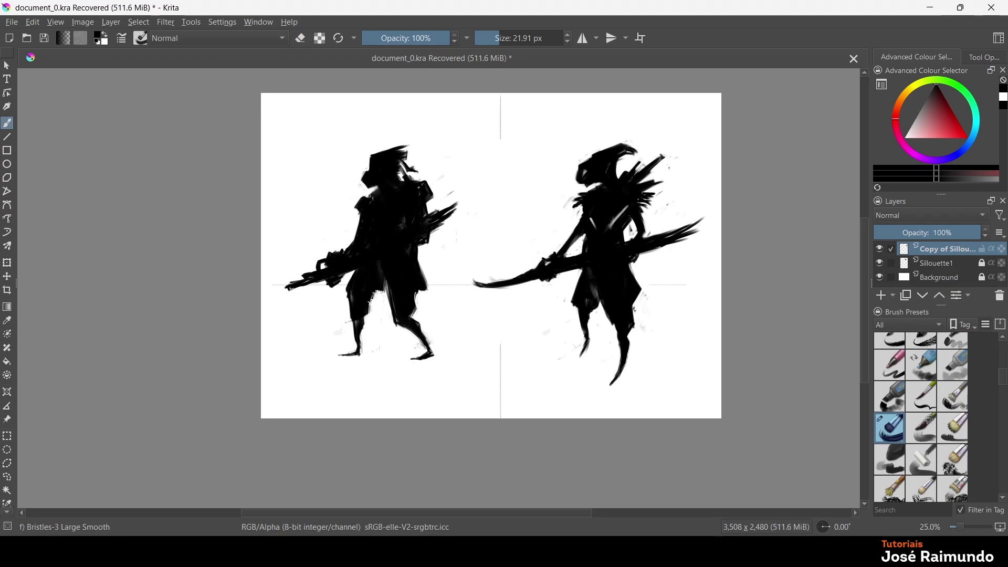